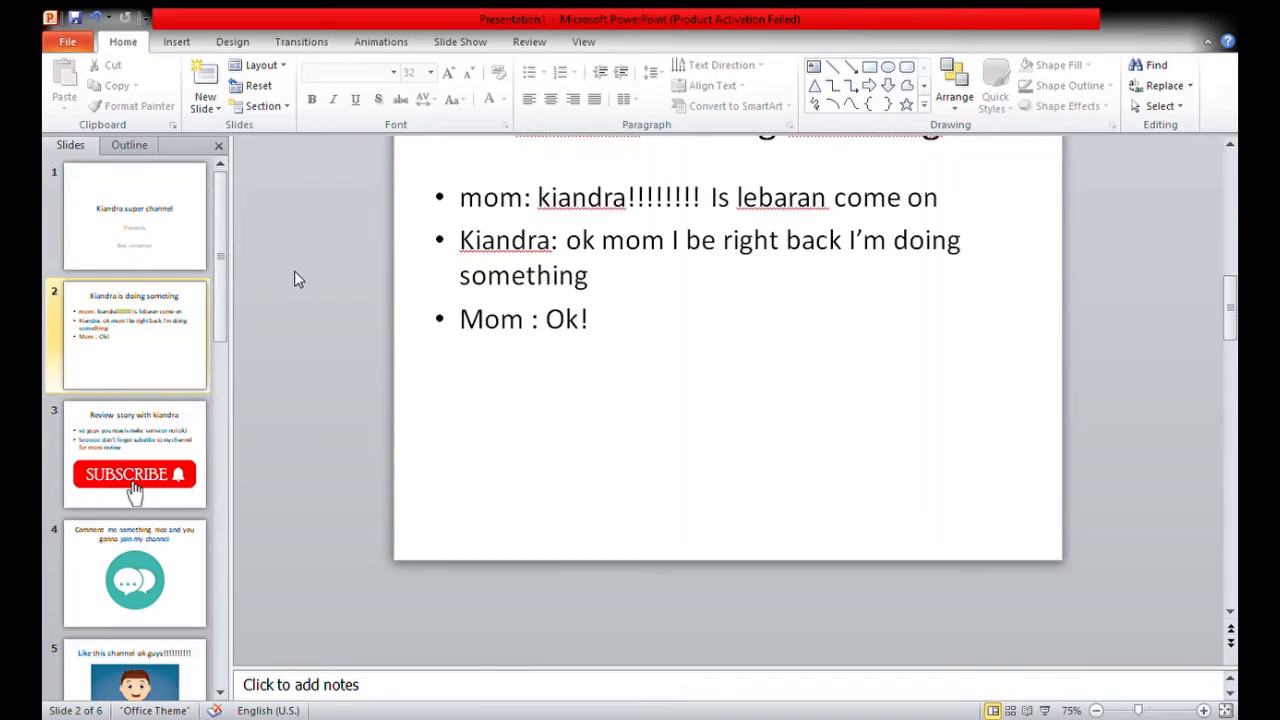
Step through slides 1 to 6 in the Slides pane, ending on 'Kiandra ask robux'
left_click(158, 210)
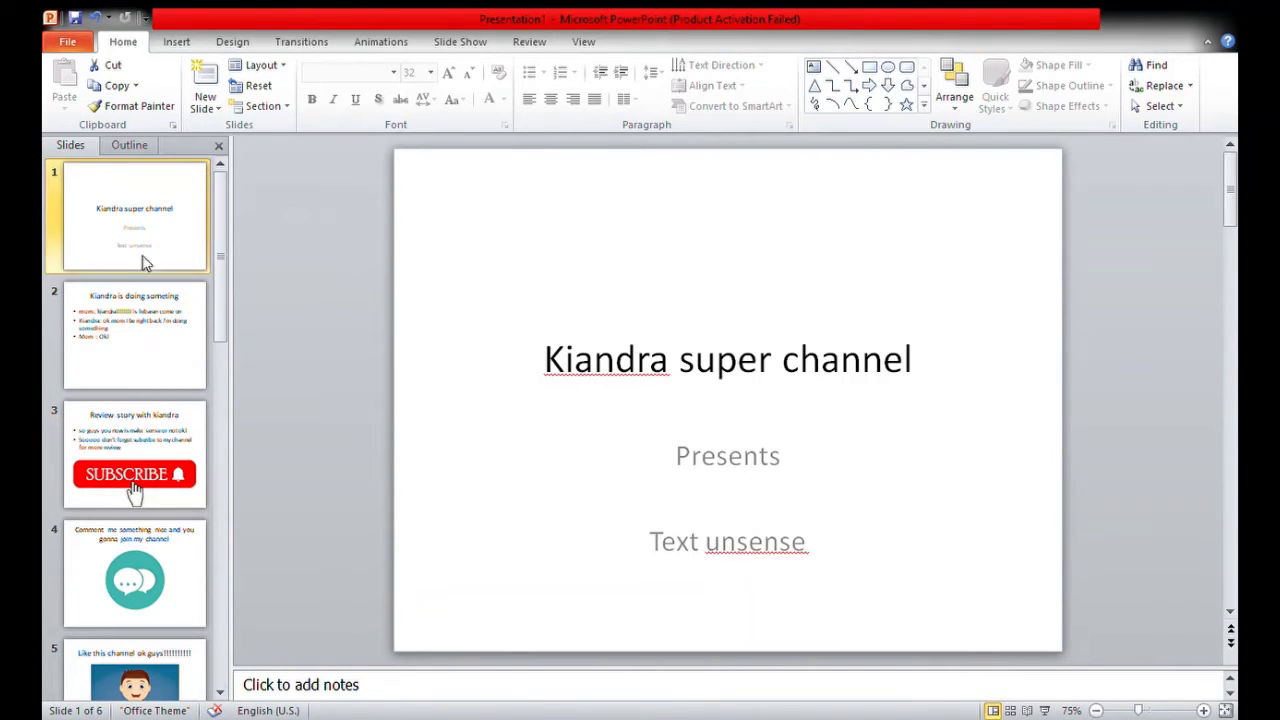
left_click(170, 332)
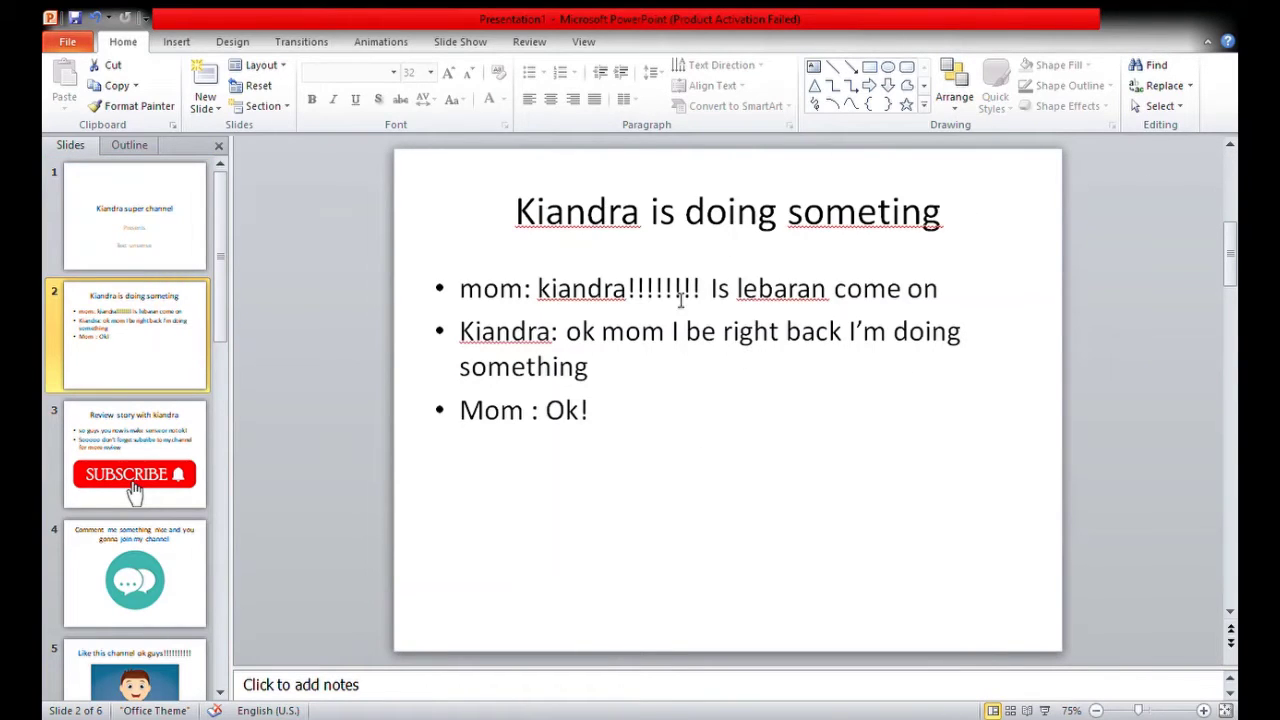
scroll(432, 337, "down", 2)
scroll(432, 337, "up", 1)
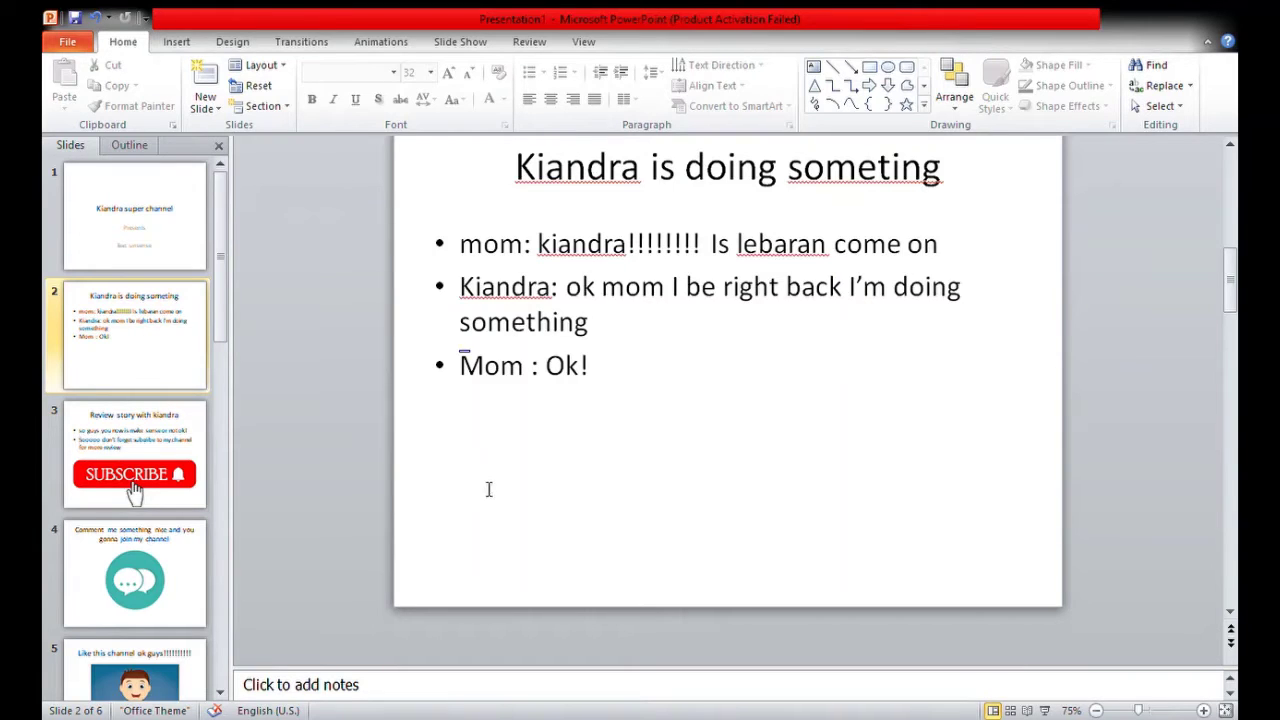
scroll(489, 489, "down", 3)
scroll(915, 395, "up", 3)
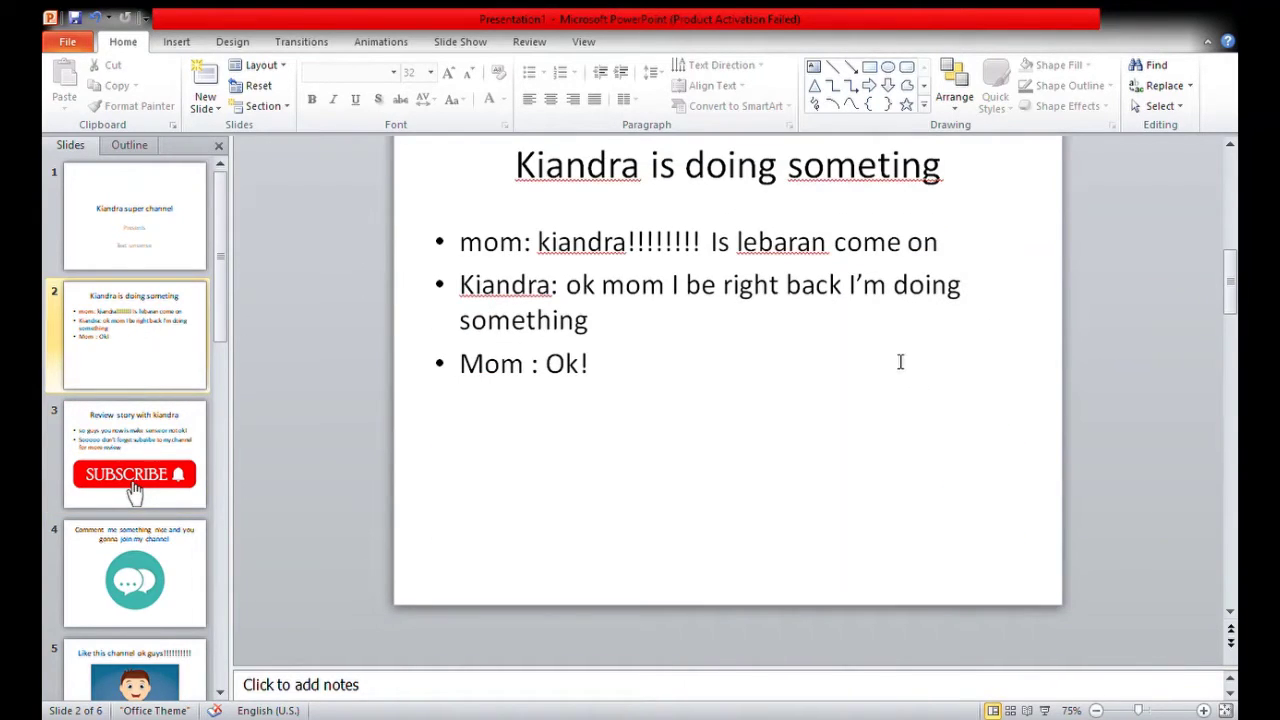
left_click(200, 405)
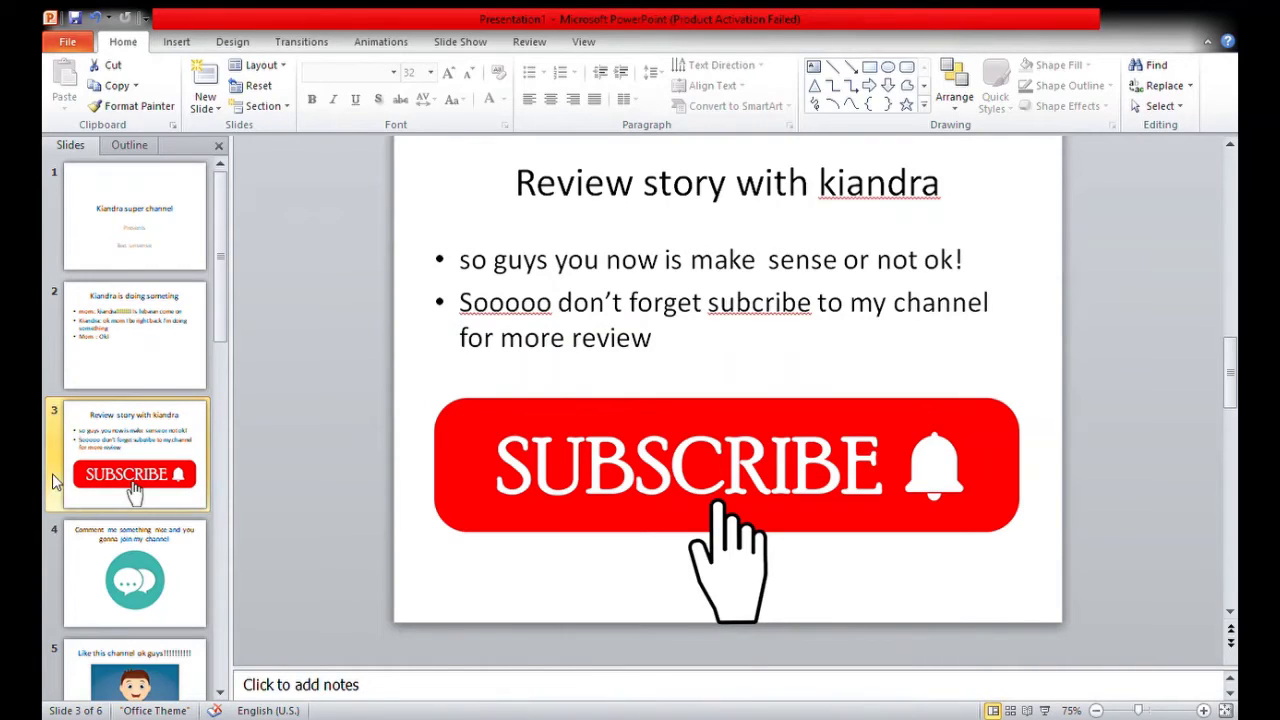
left_click(140, 580)
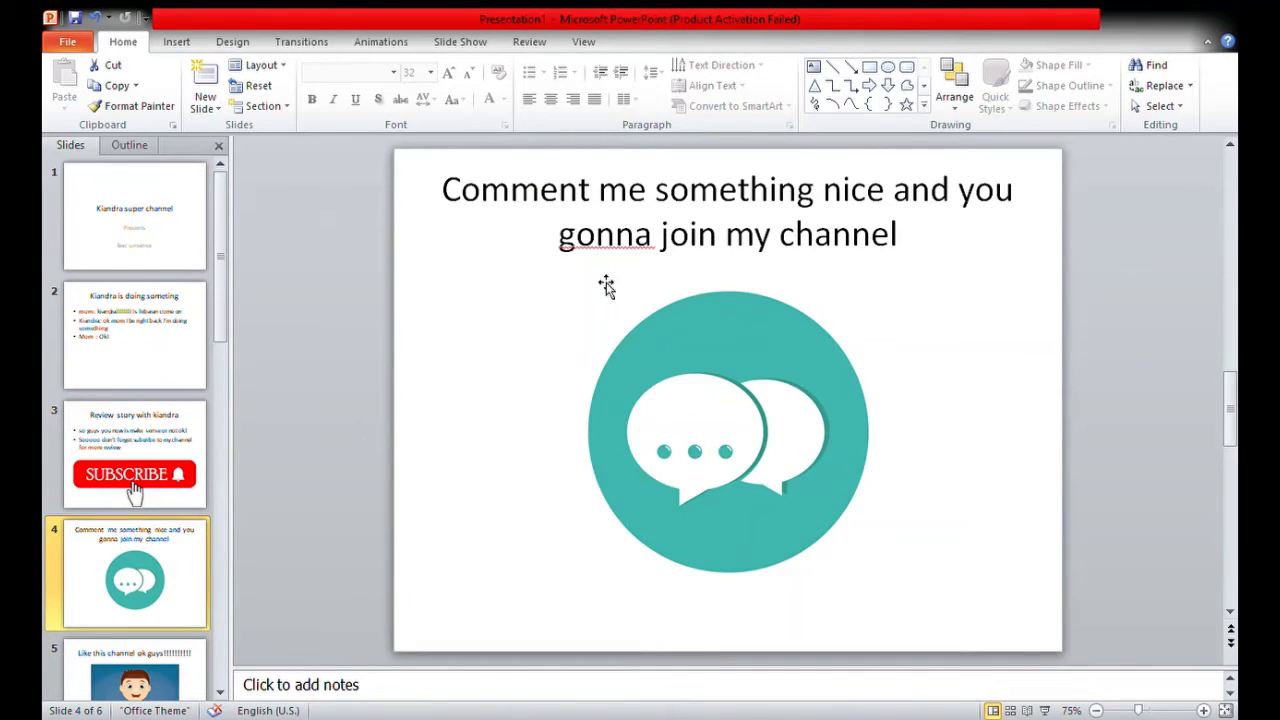
scroll(138, 505, "down", 2)
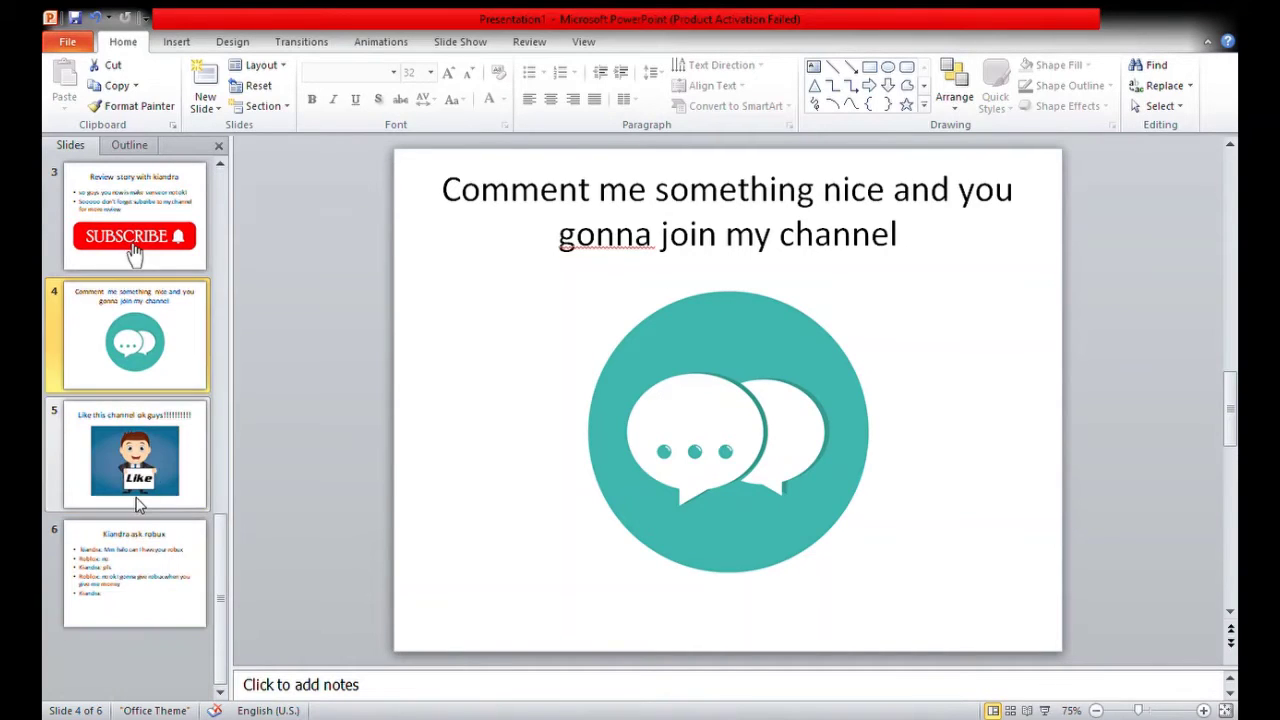
left_click(138, 470)
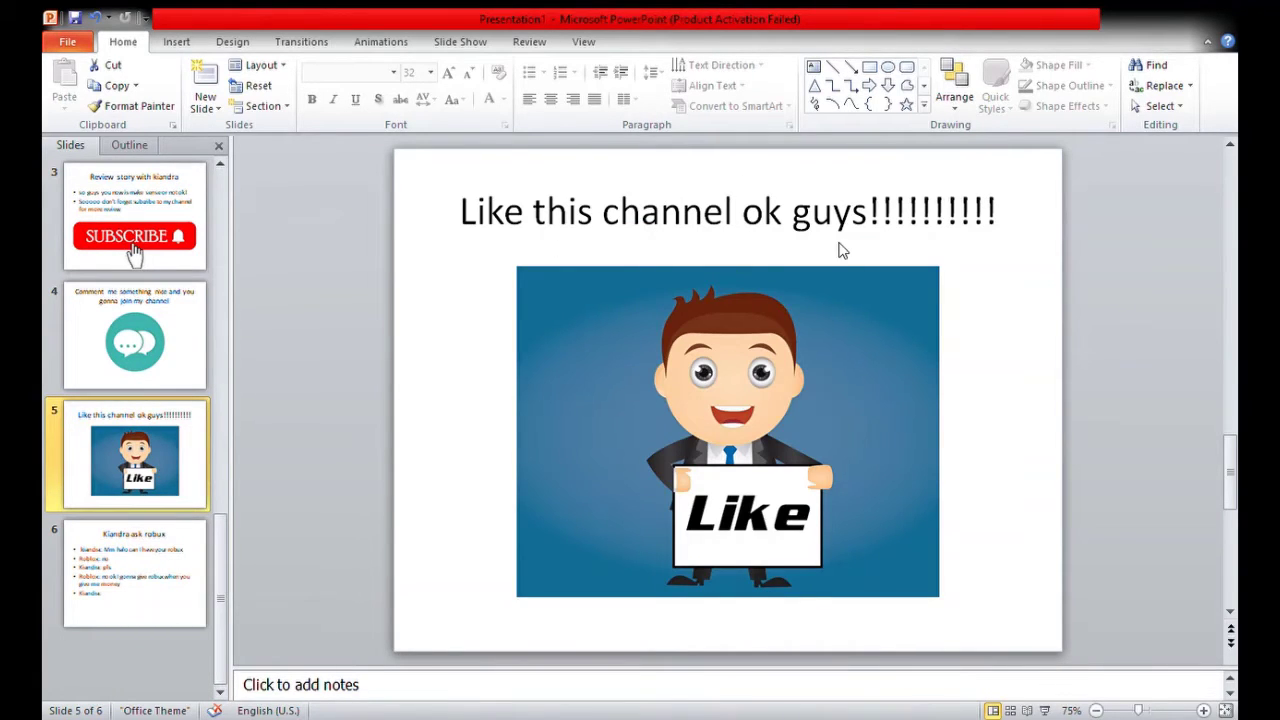
left_click(104, 580)
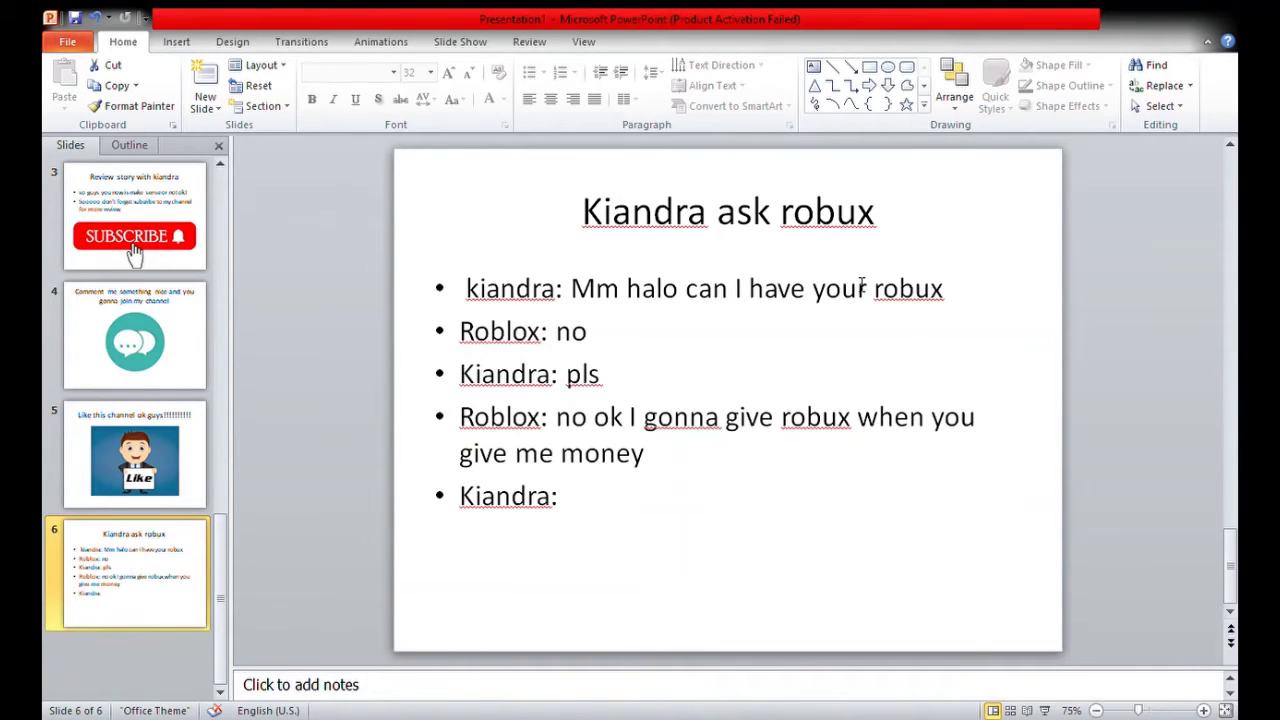
Finish Kiandra's reply 'that not make any sense how I give you money…' and add 'roblox: bye'
left_click(610, 511)
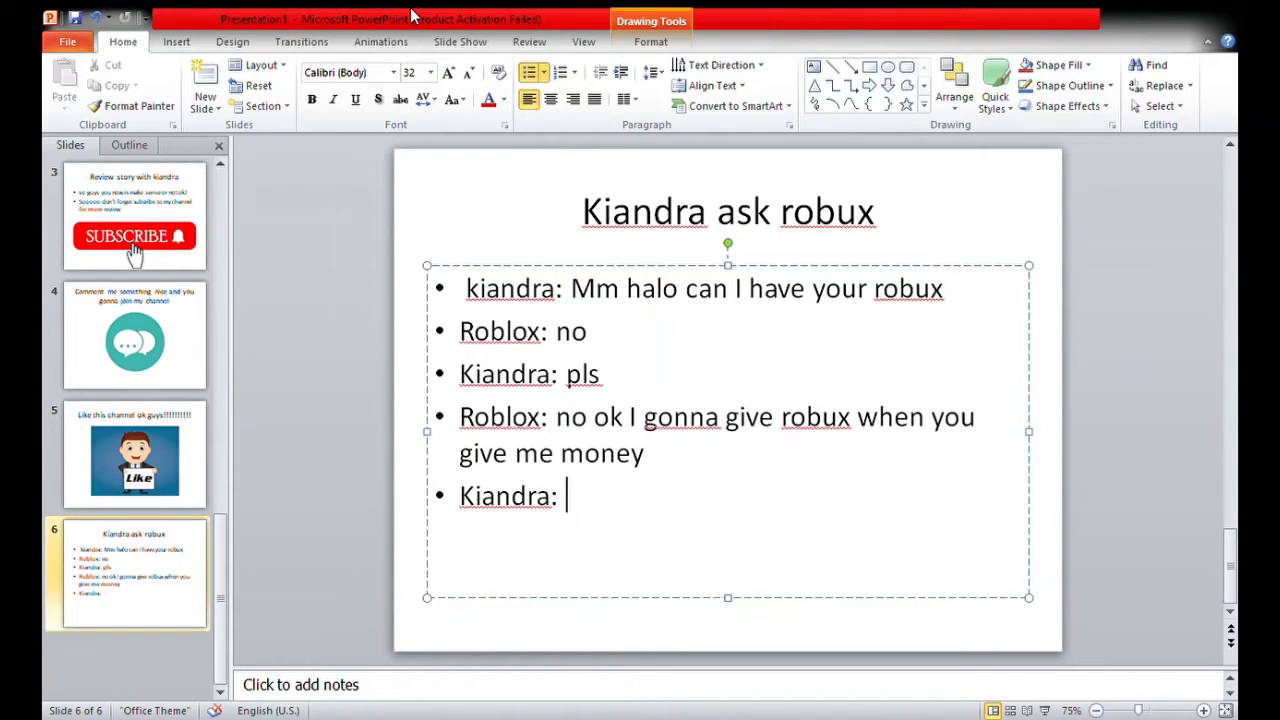
type("that ")
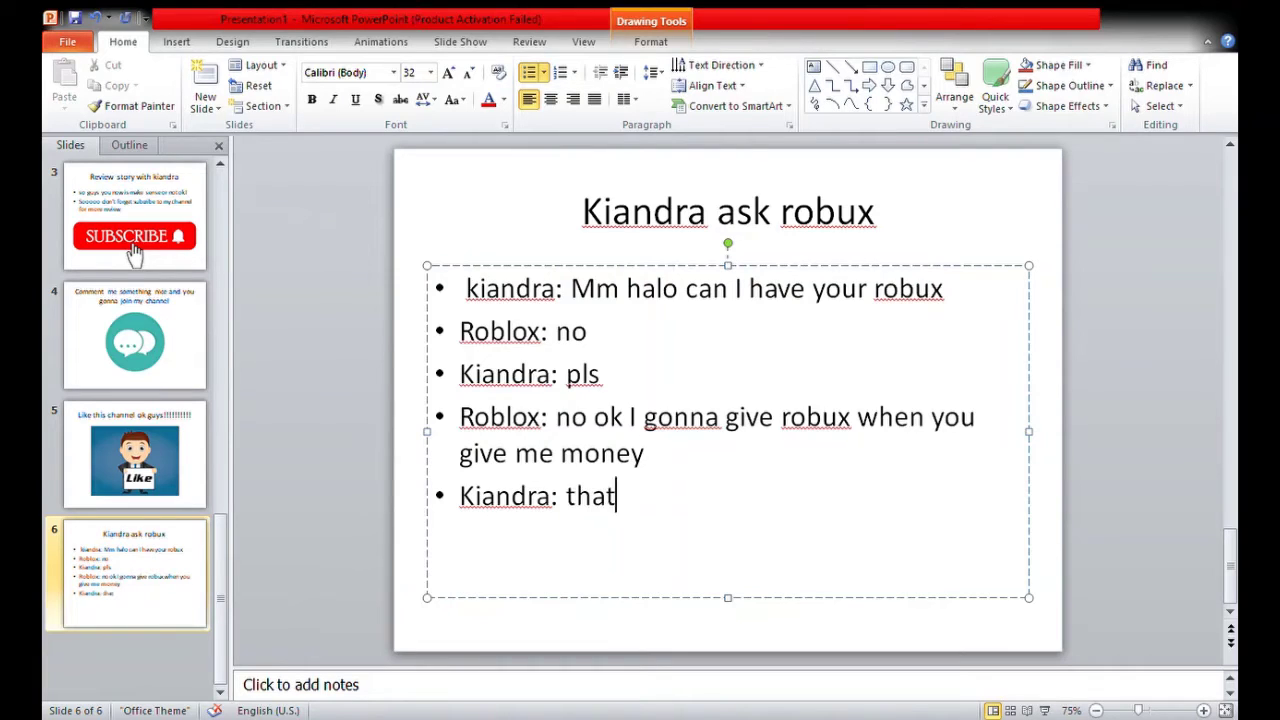
type("not ")
type("make ")
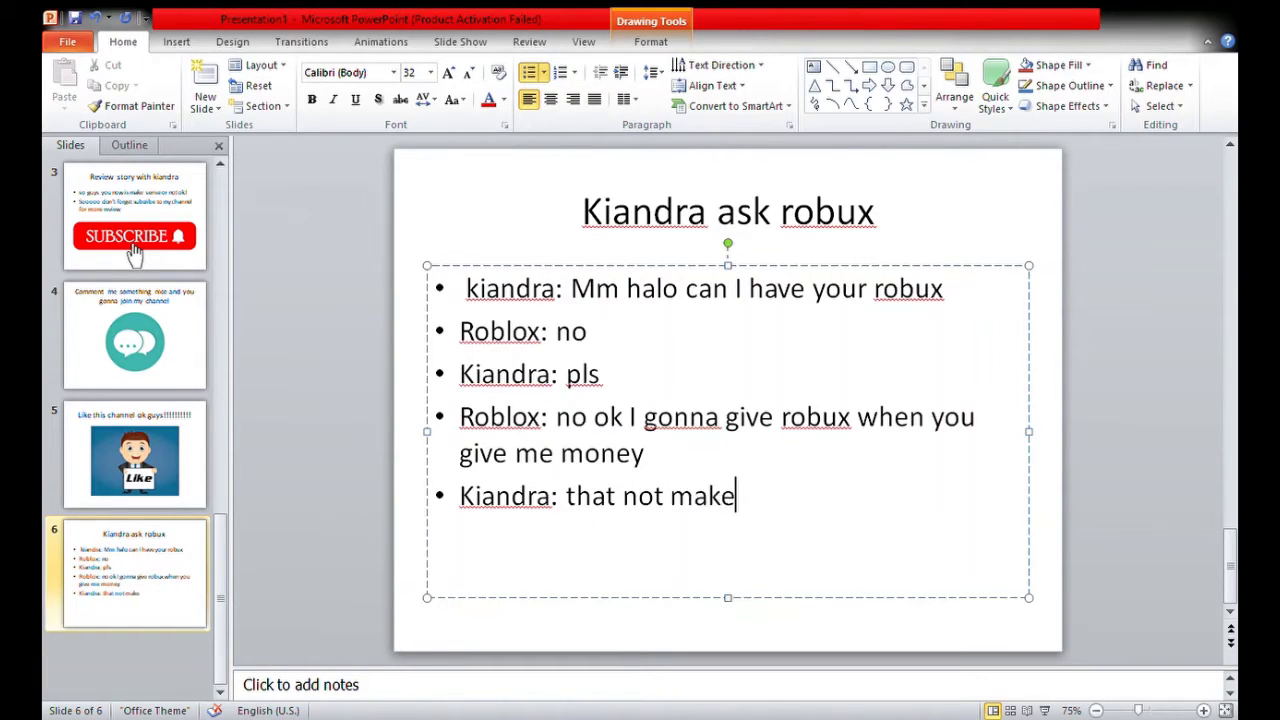
type("any ")
type("sense")
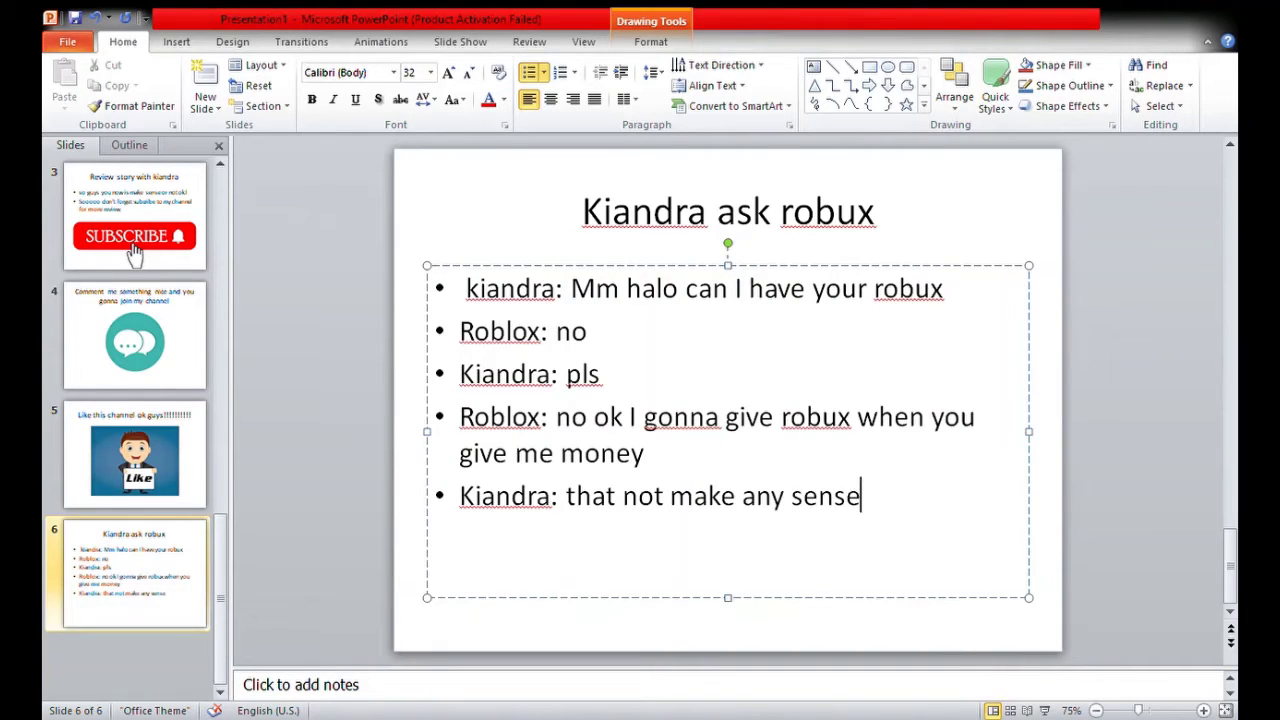
type(" ho")
type("w I ")
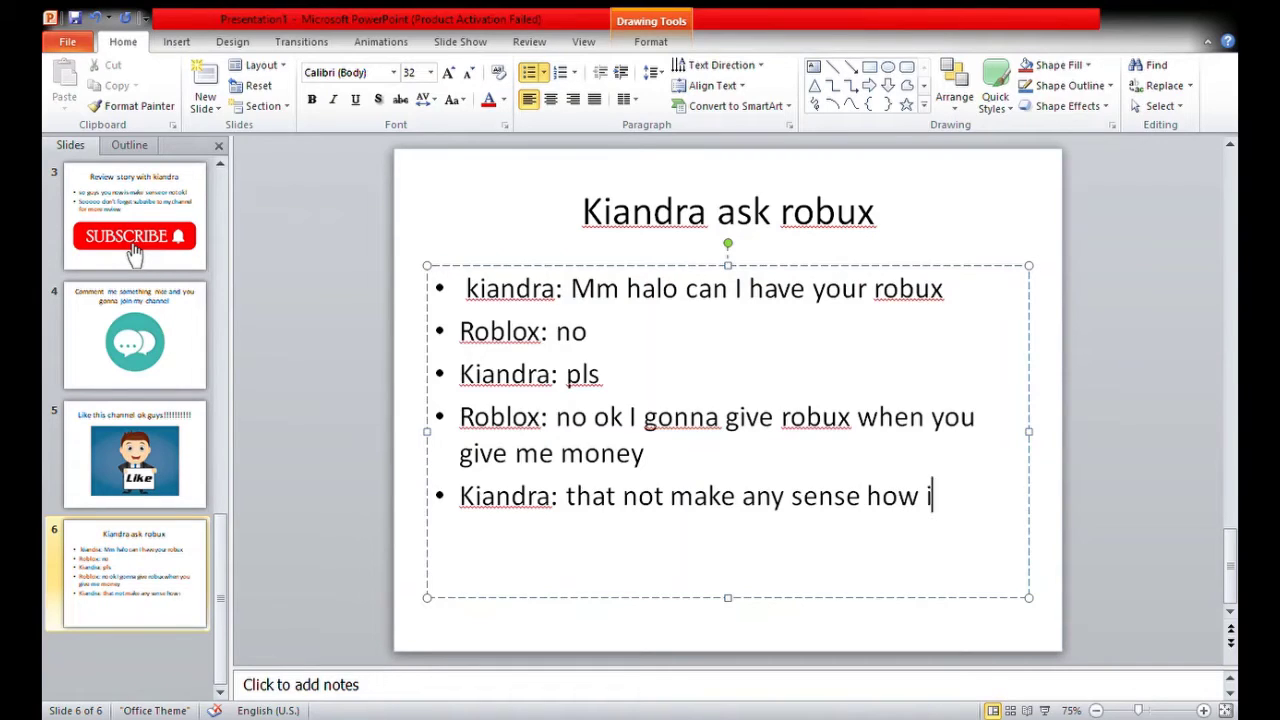
type("give ")
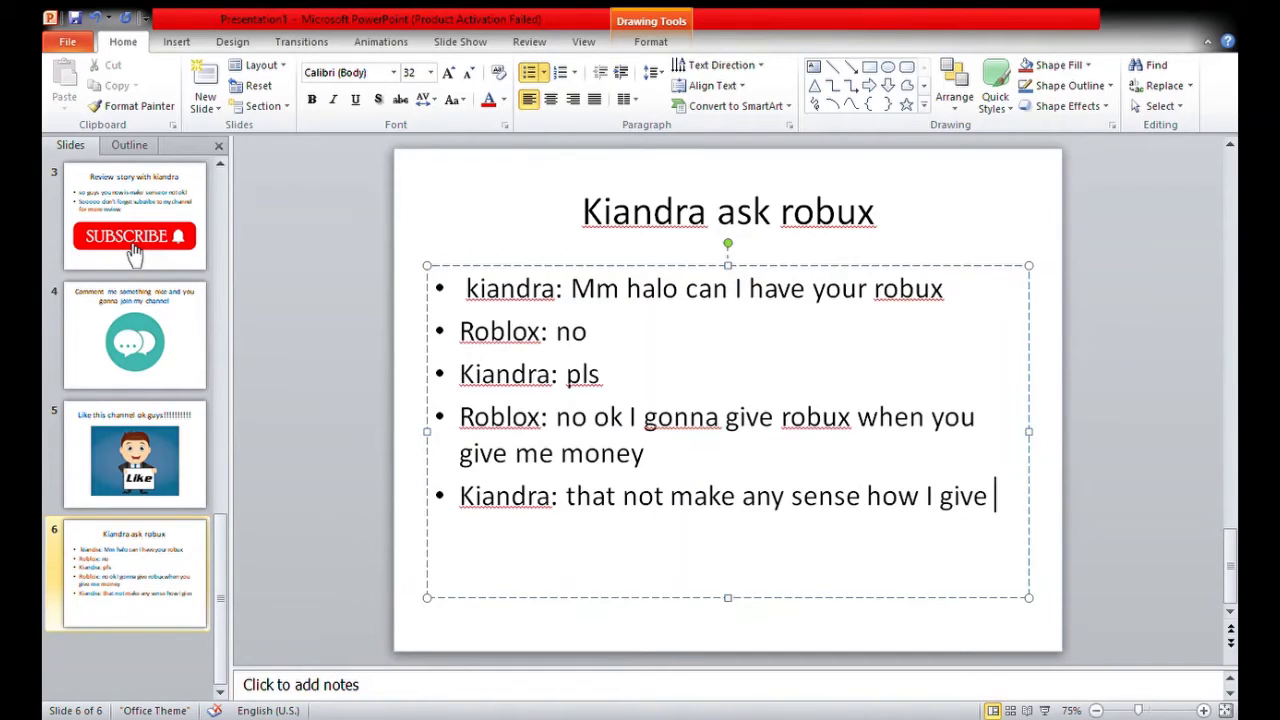
type("you ")
type("mone")
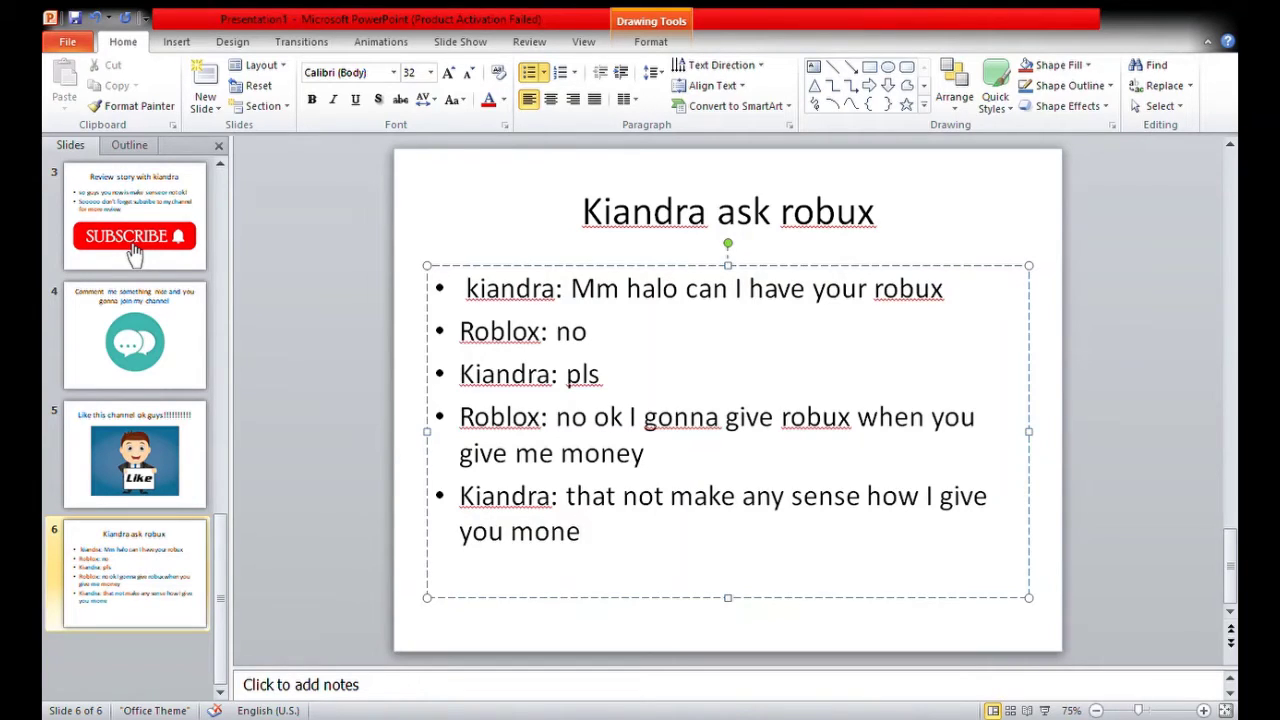
type("y ")
type("when ")
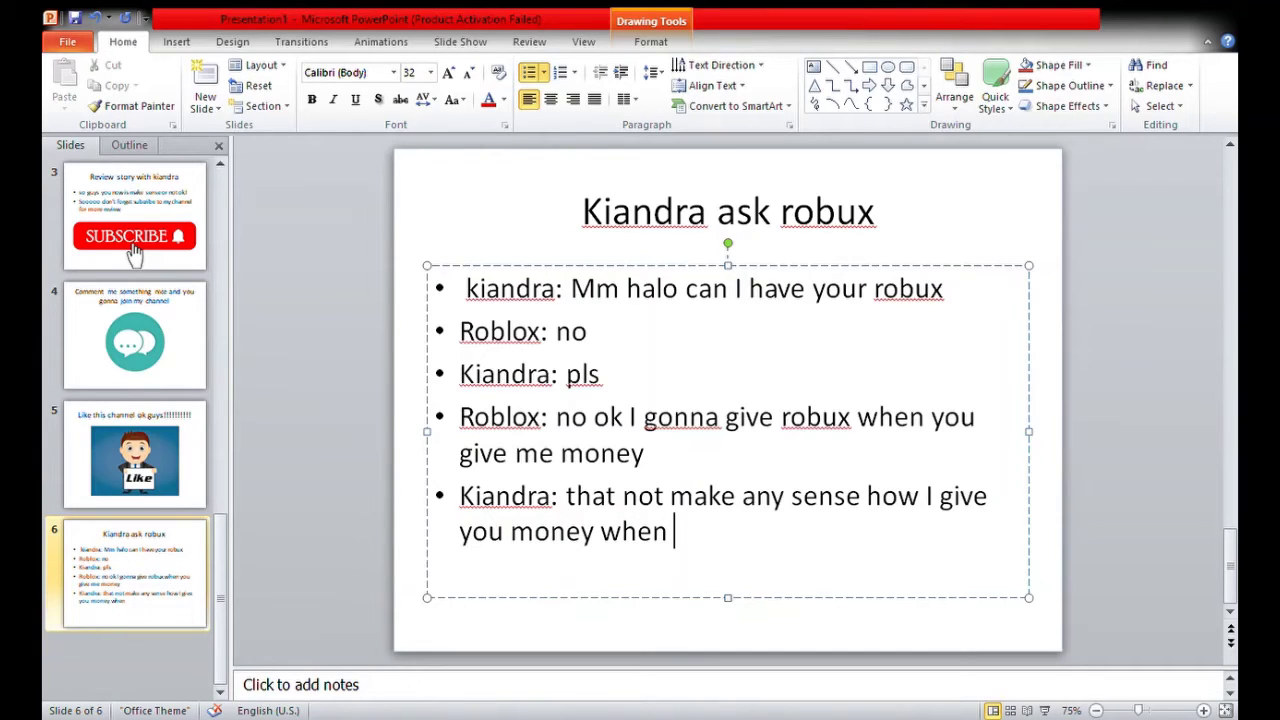
type("you")
type(" sooooo")
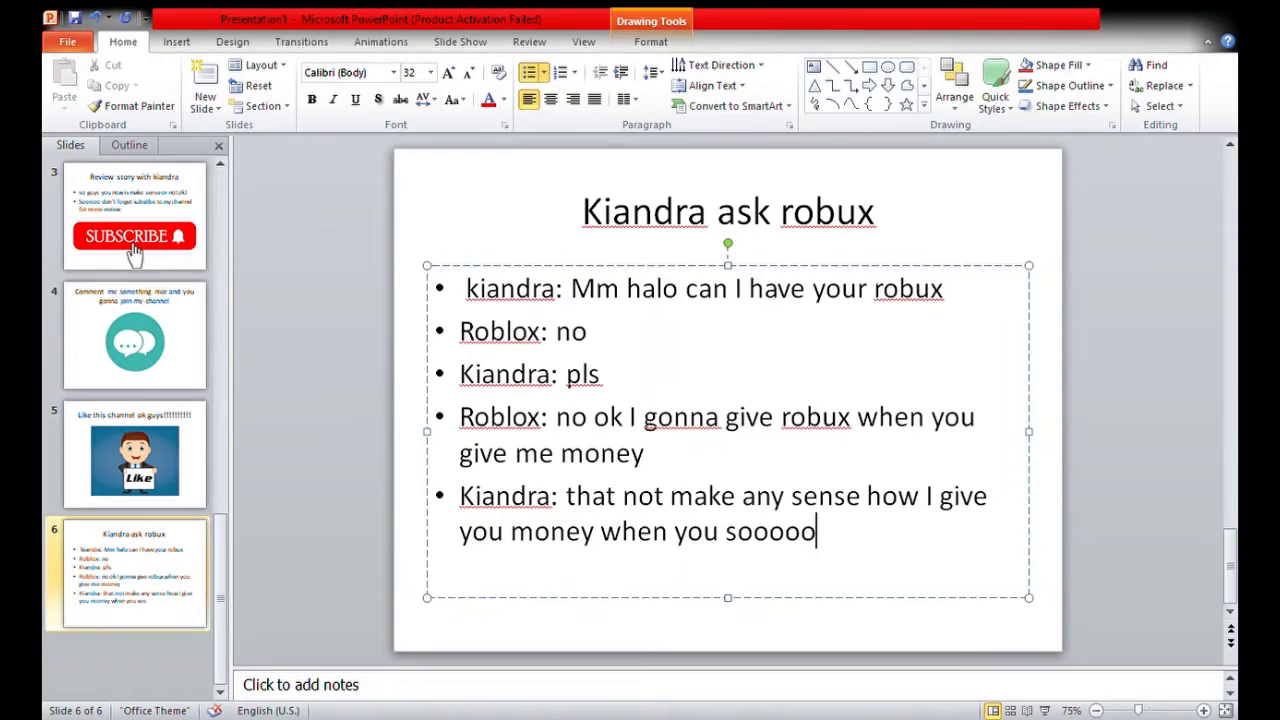
type("oooooooooooooooooooooooooooo")
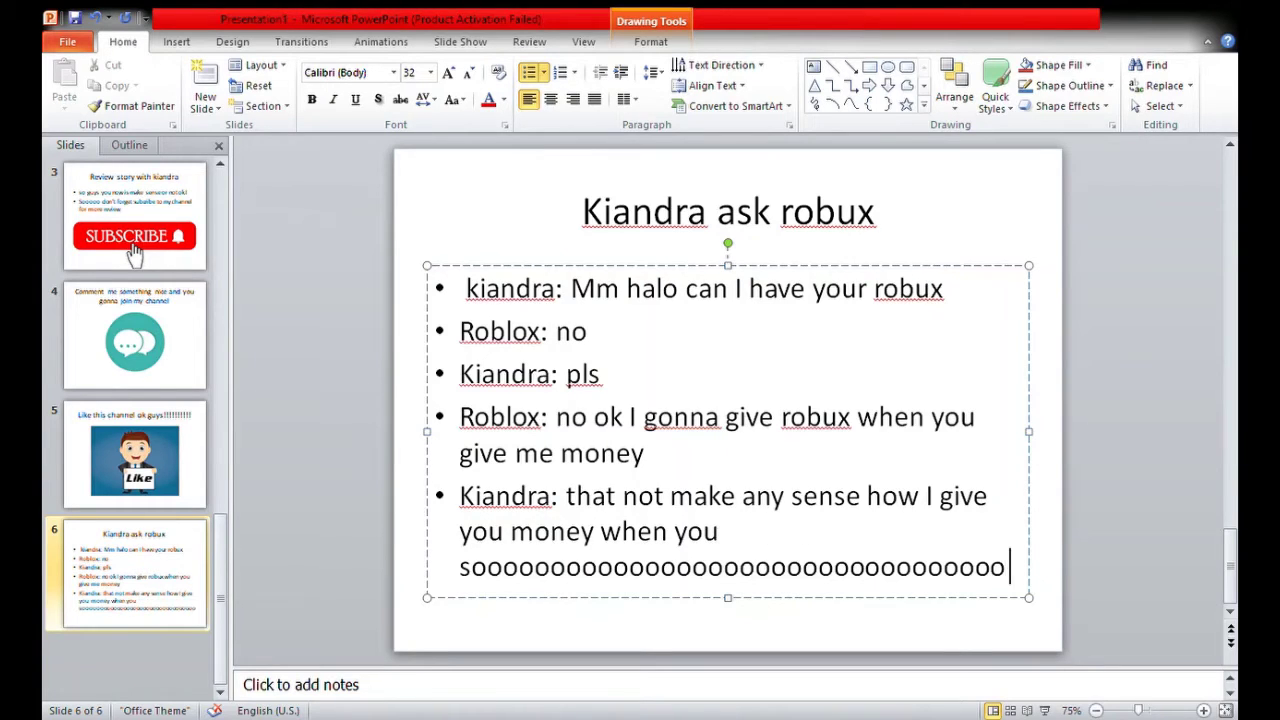
type(" far")
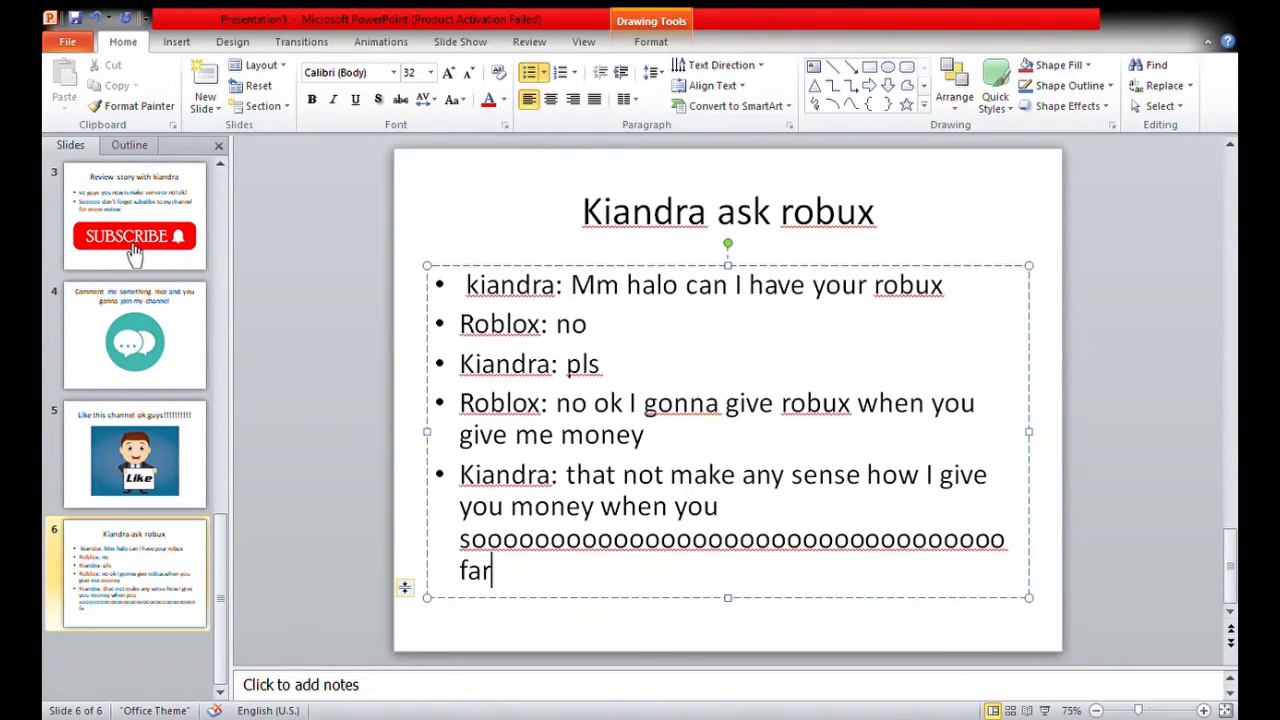
type("rrrrrrrrr")
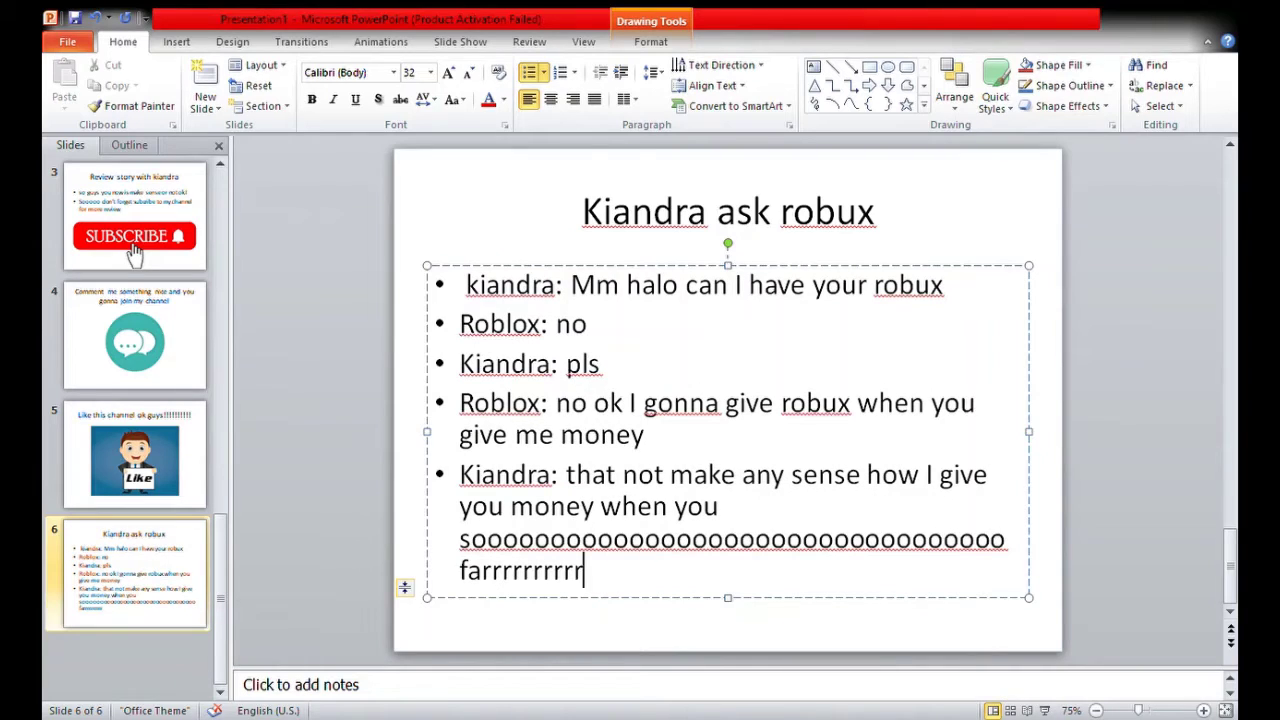
type(" away")
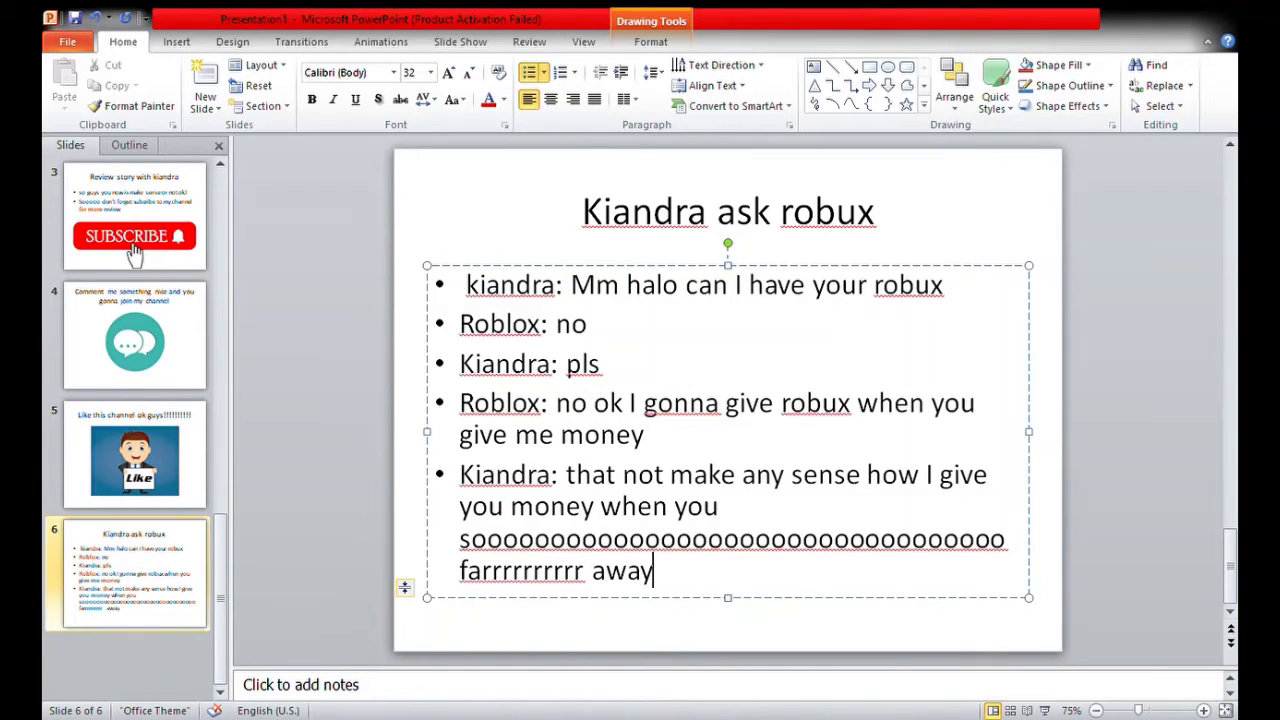
key("Return")
type("rob")
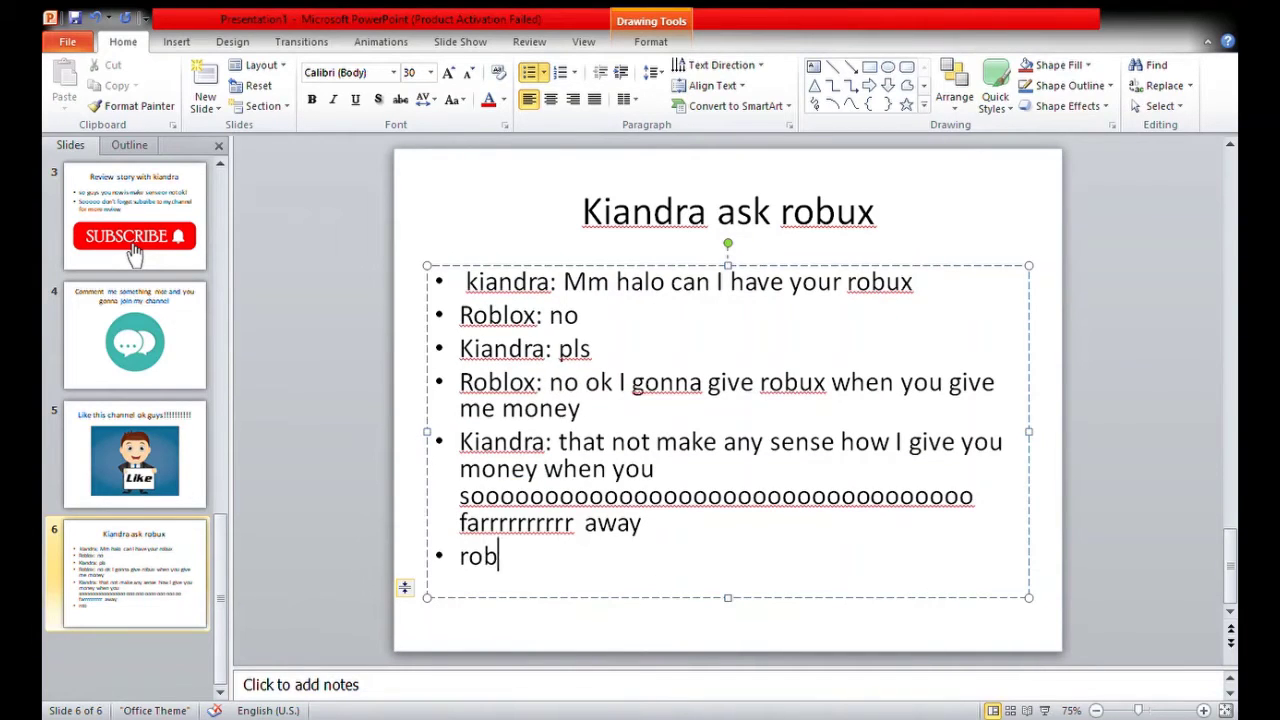
type("Roblo")
type("x: ")
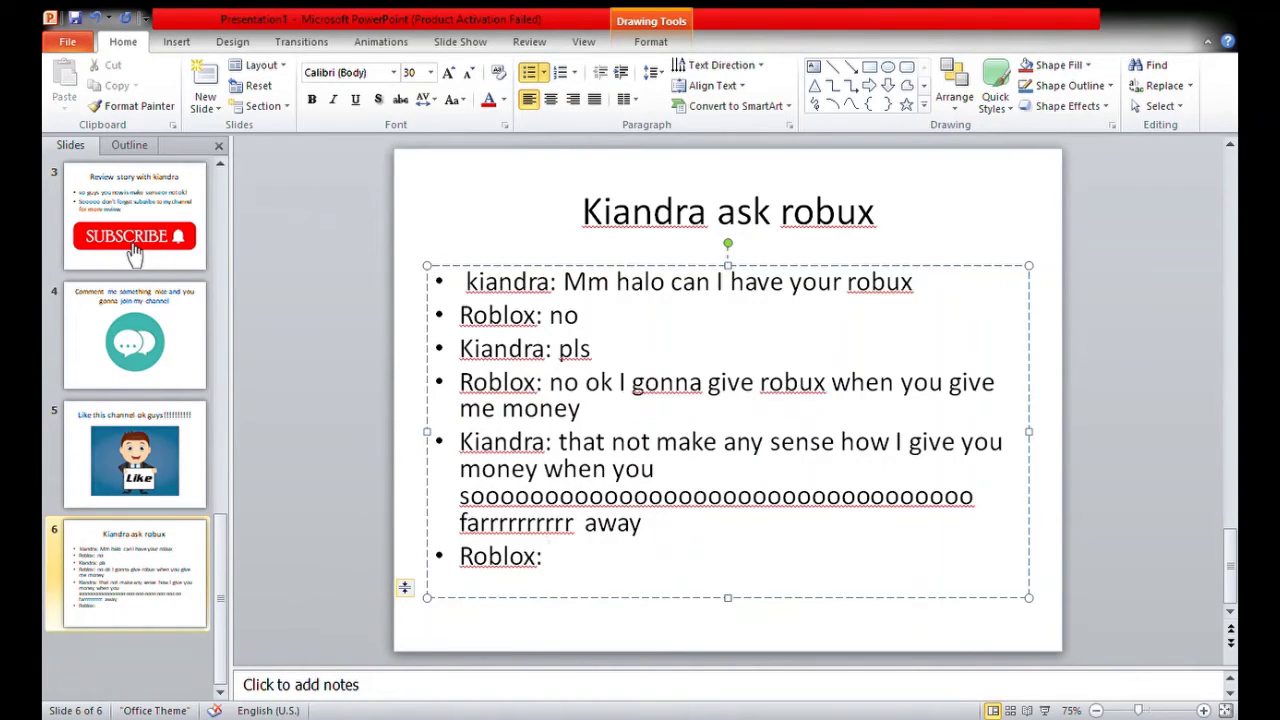
type("bye")
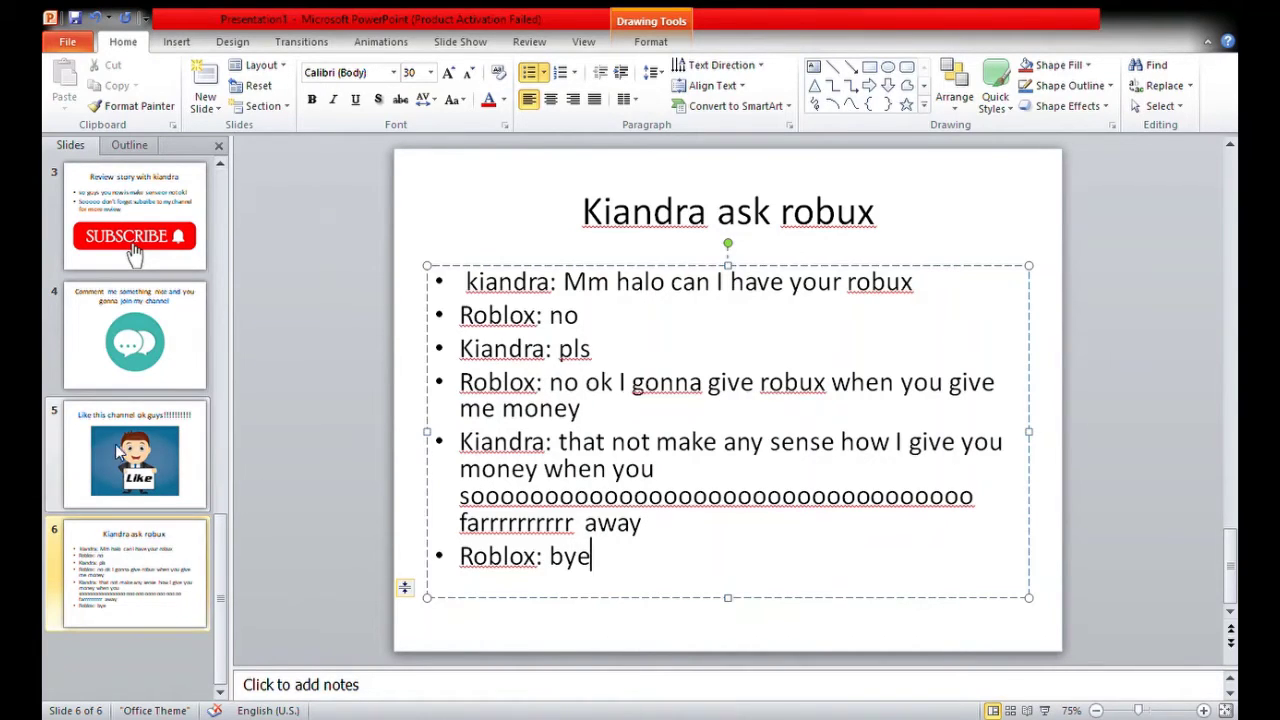
scroll(125, 420, "up", 3)
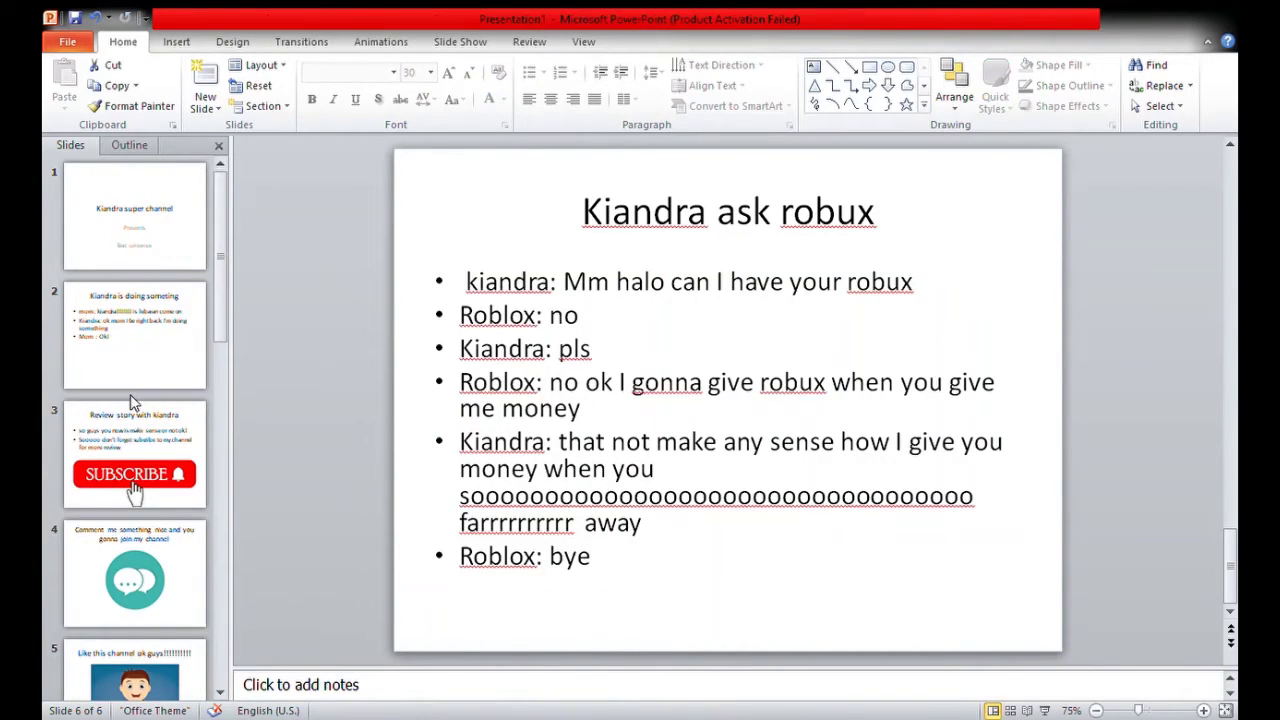
left_click(140, 220)
left_click(150, 340)
left_click(155, 450)
left_click(168, 615)
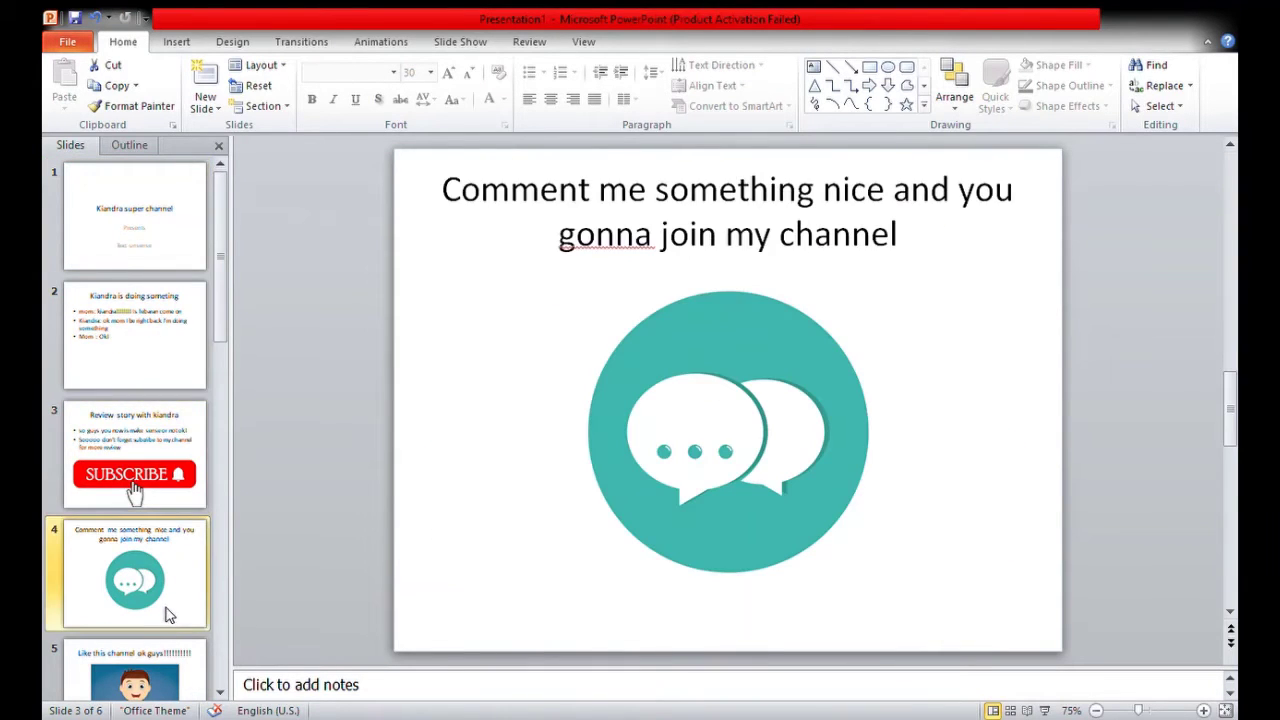
scroll(168, 615, "down", 2)
left_click(168, 470)
left_click(168, 560)
scroll(165, 520, "up", 2)
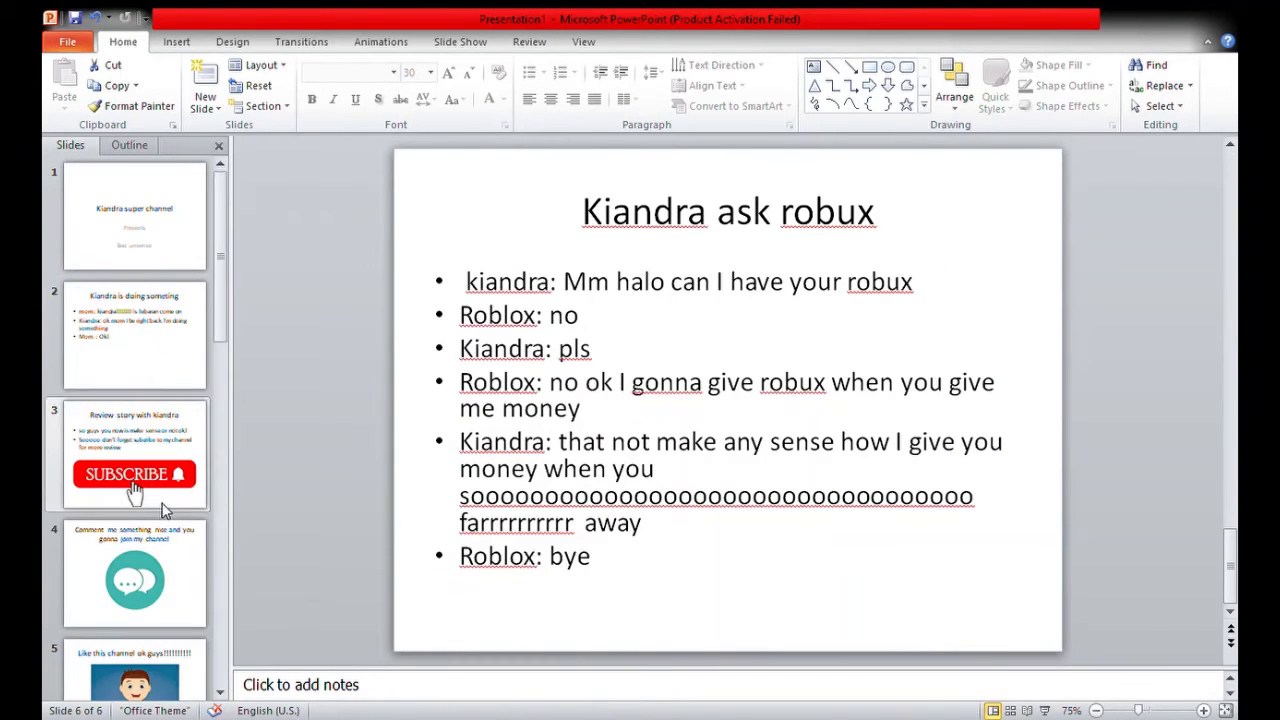
scroll(163, 508, "down", 2)
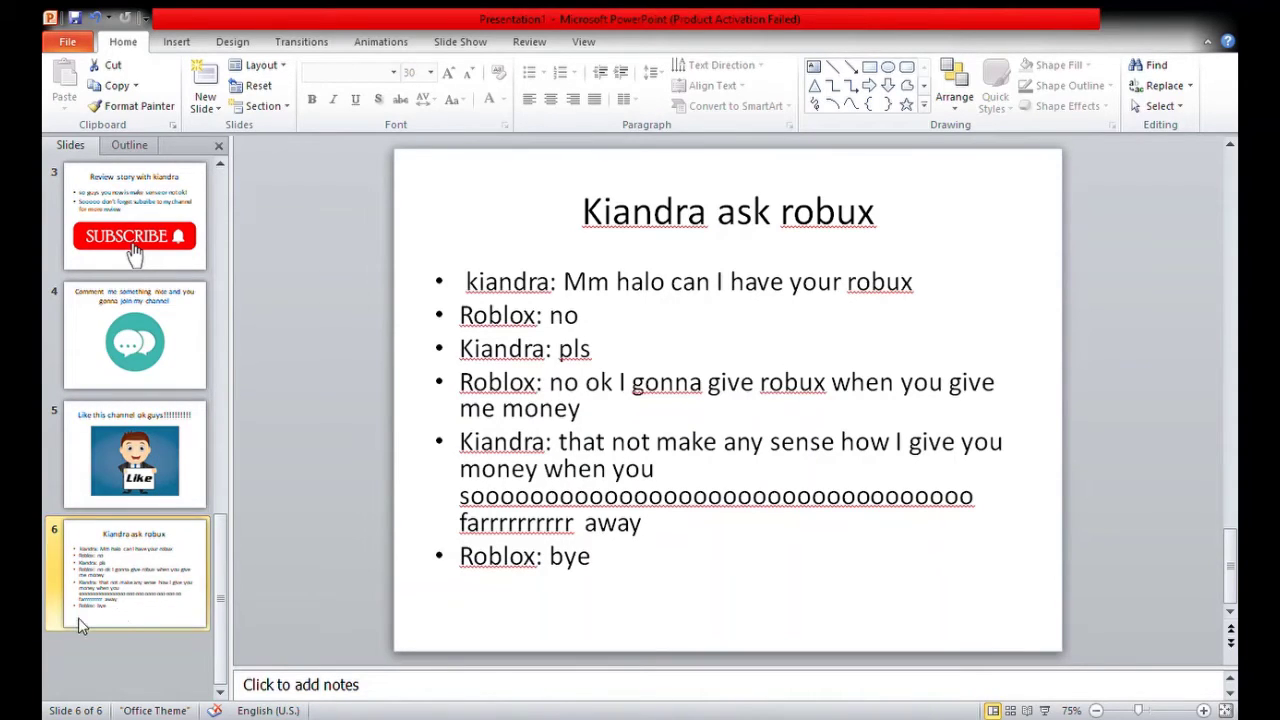
key("Return")
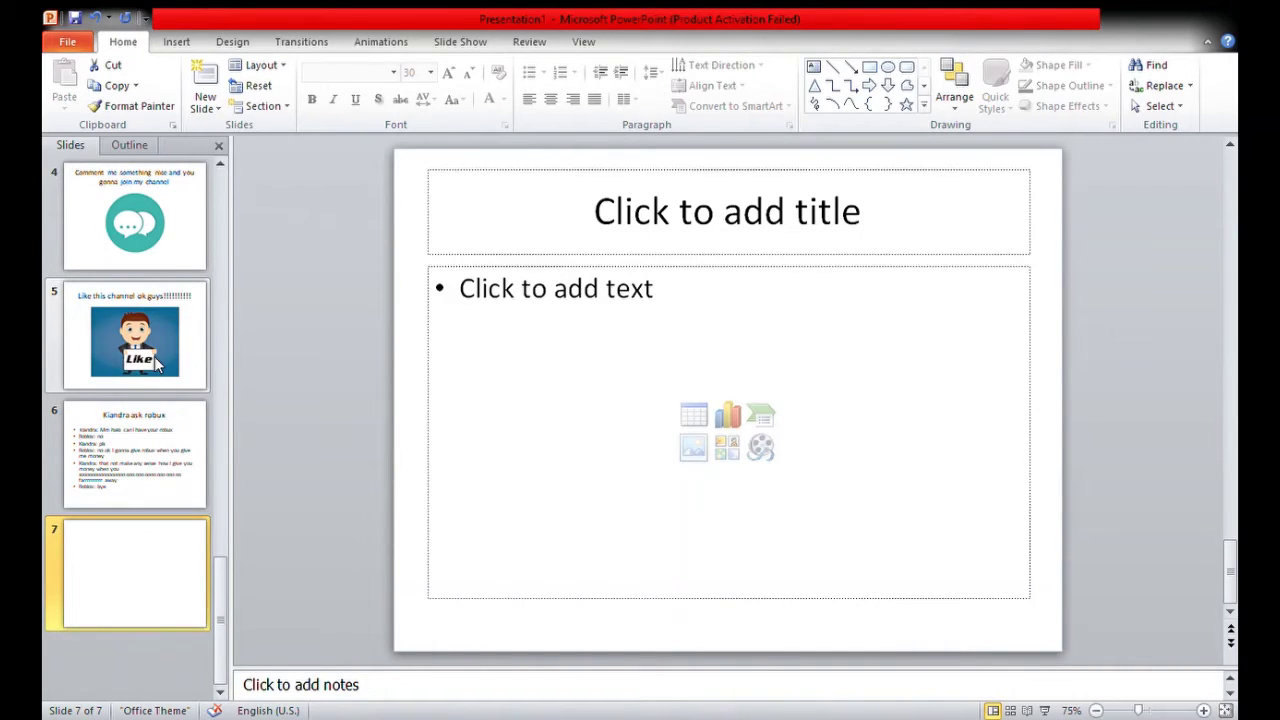
scroll(156, 215, "up", 3)
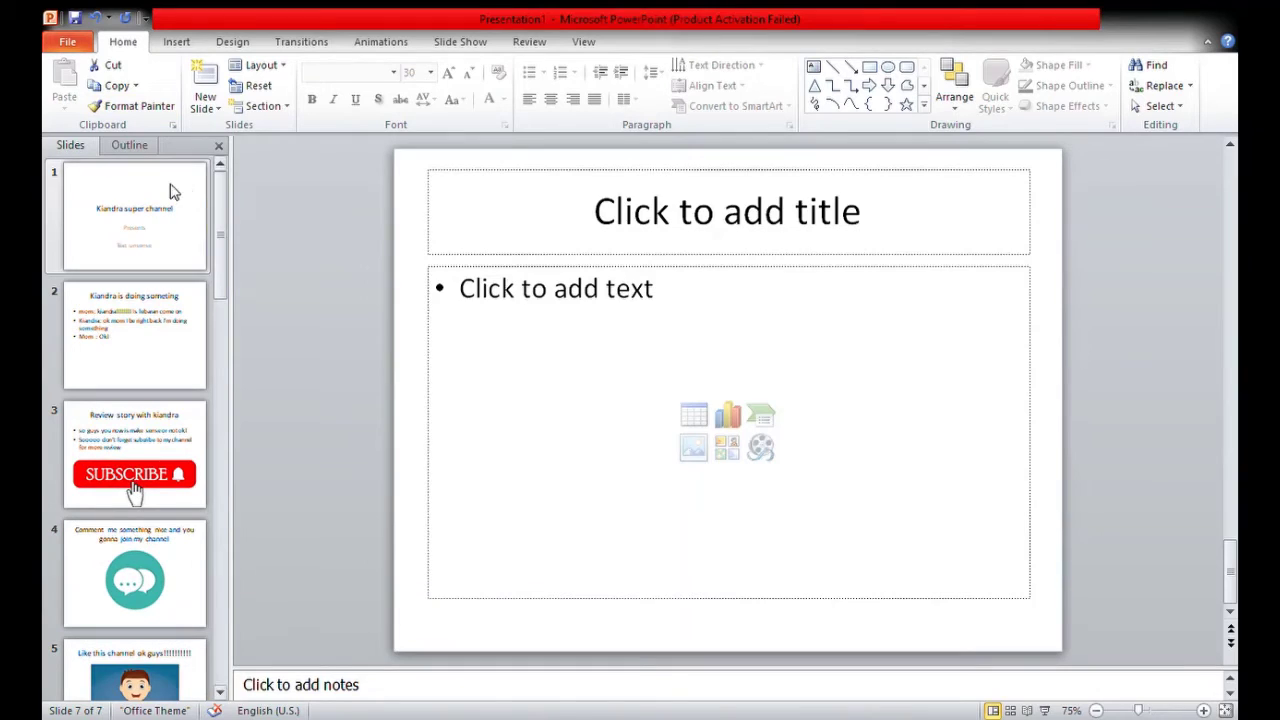
left_click(168, 192)
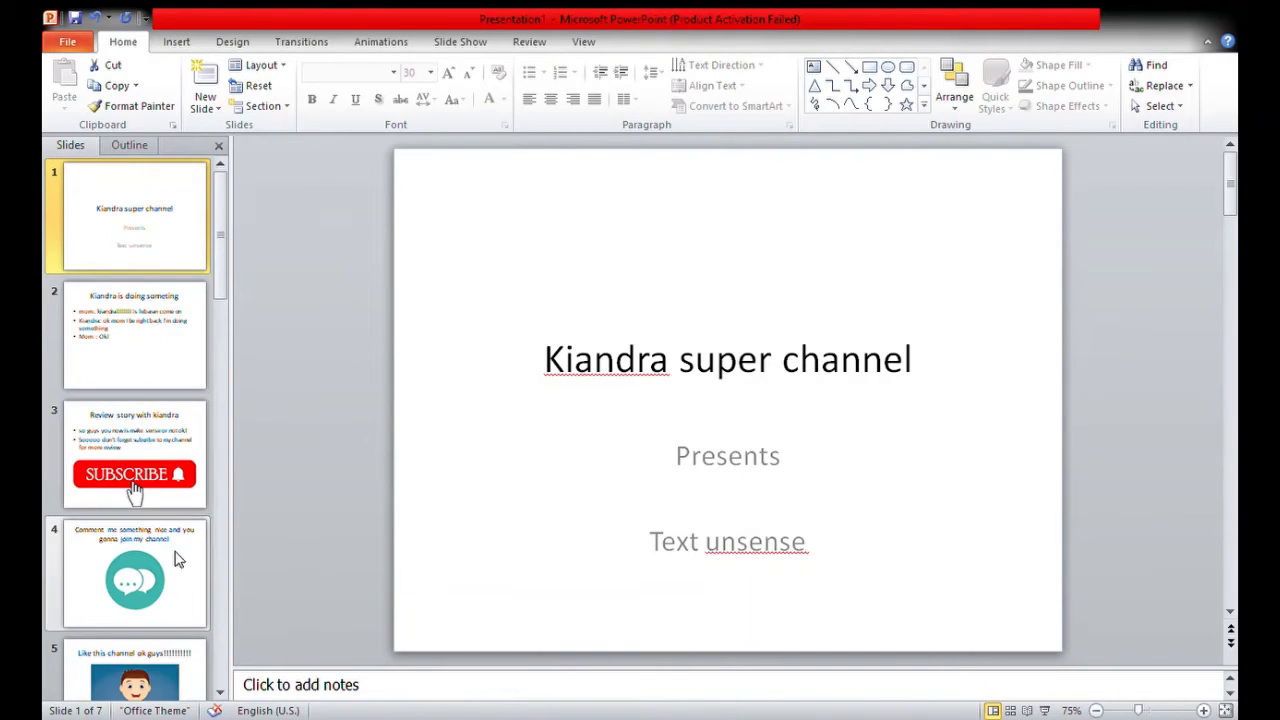
scroll(180, 566, "down", 1)
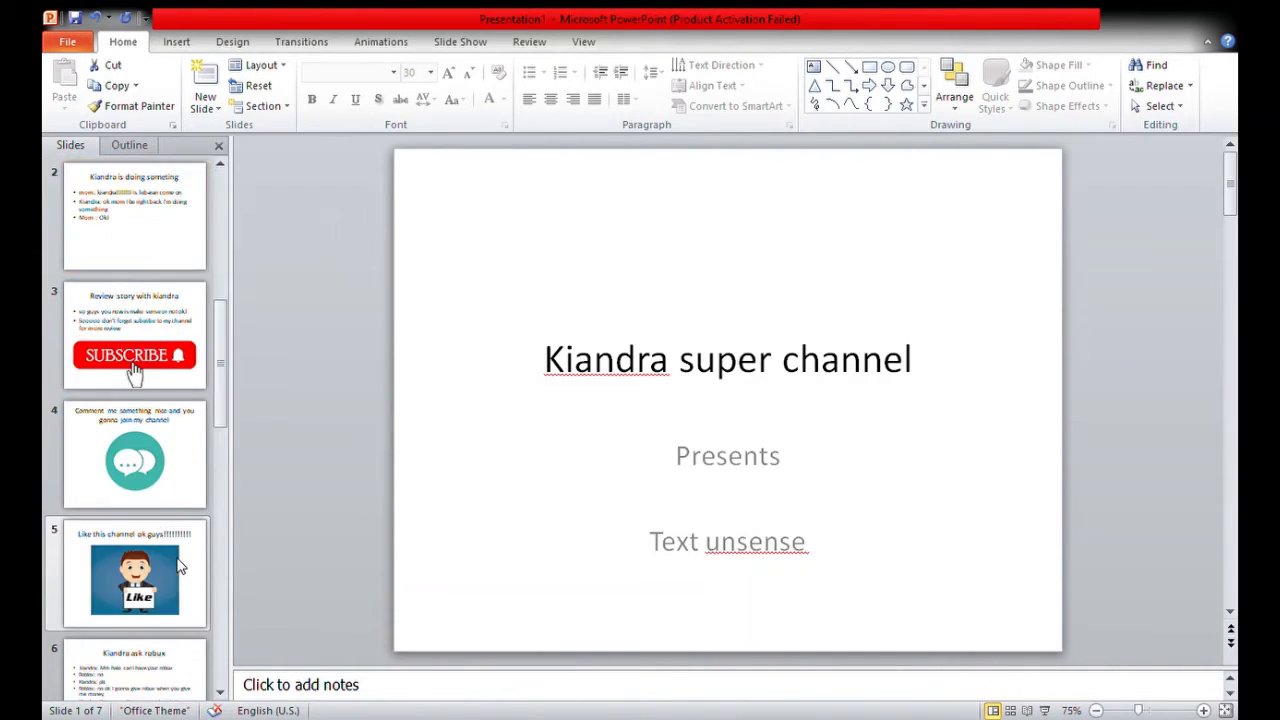
scroll(114, 583, "up", 1)
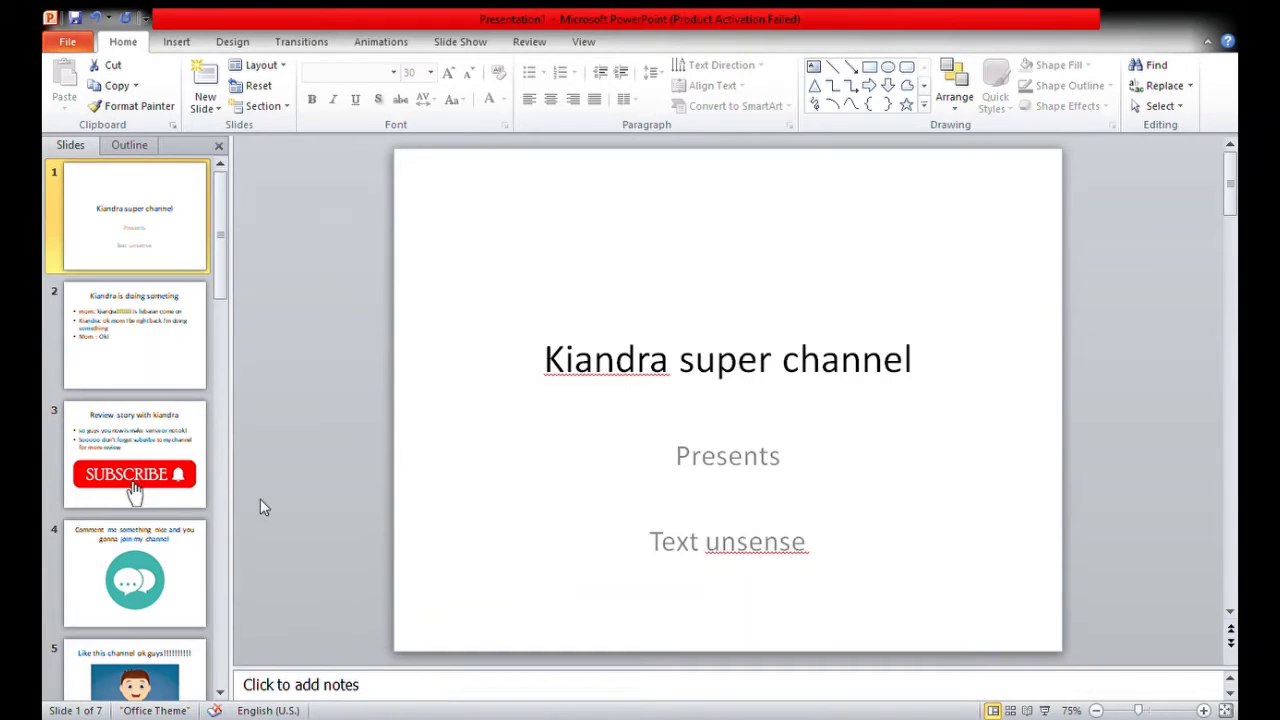
scroll(494, 531, "down", 1)
scroll(530, 470, "up", 1)
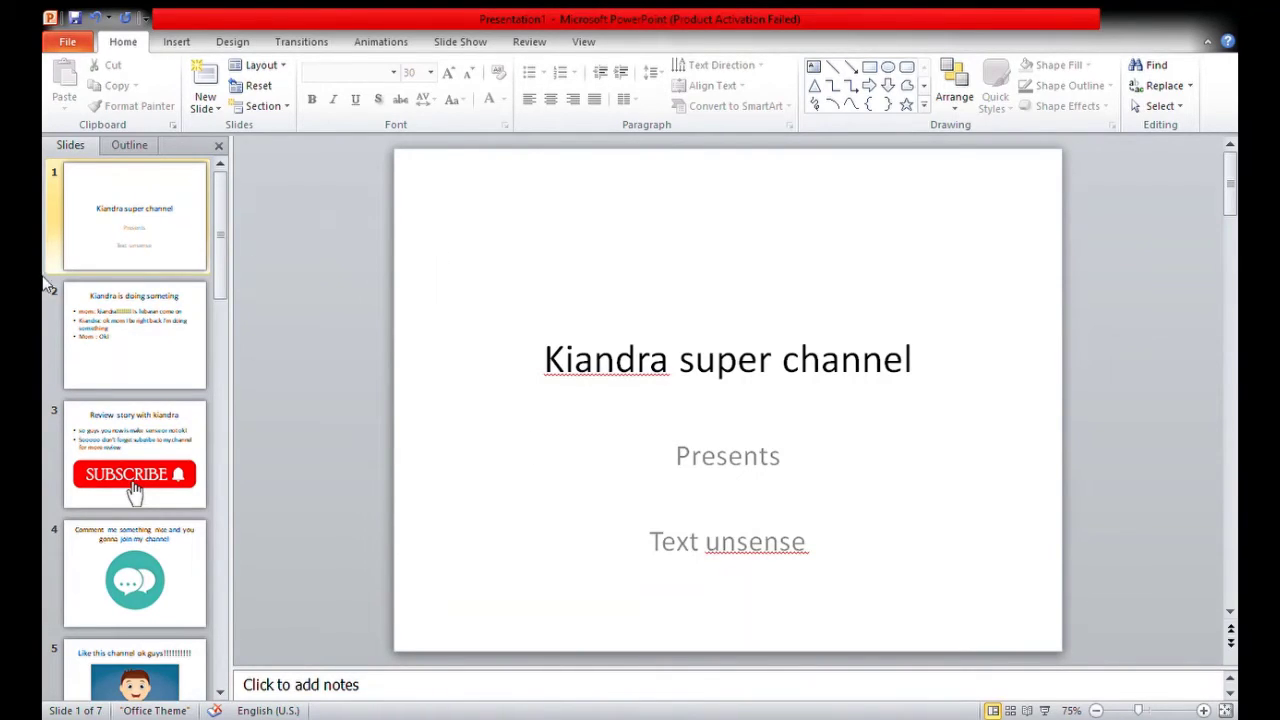
left_click(168, 375)
key("Up")
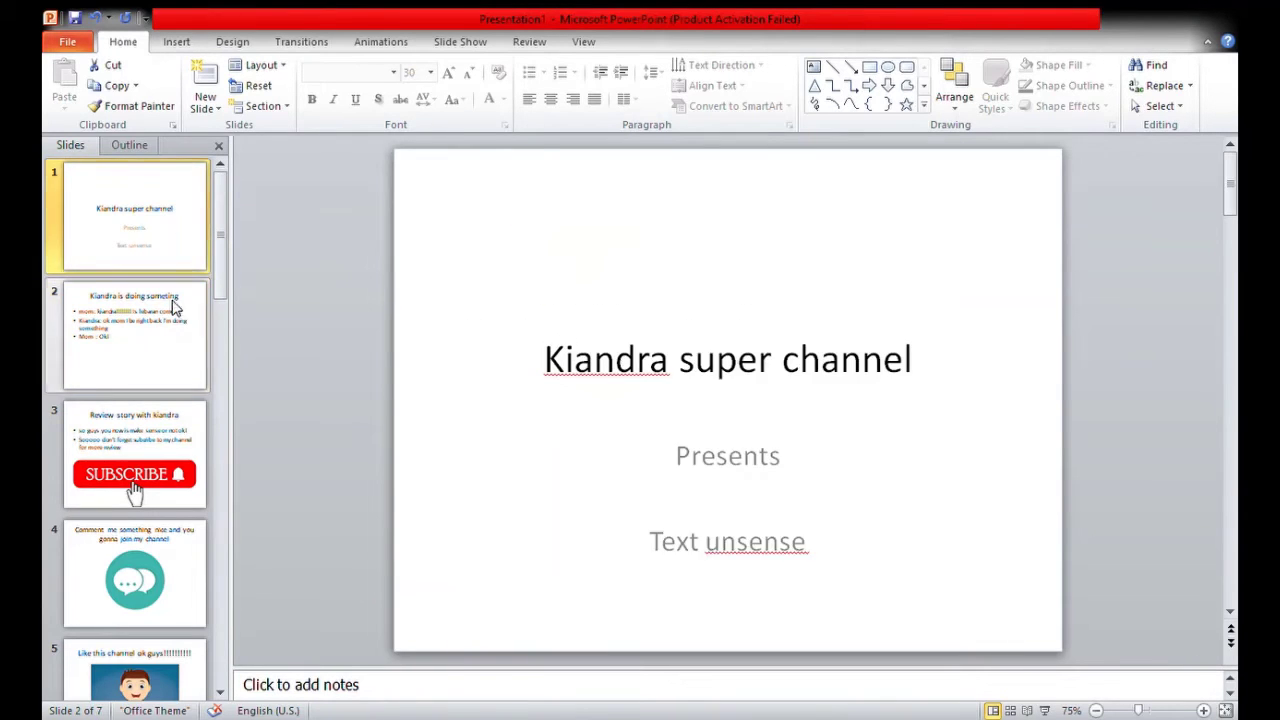
left_click(174, 306)
left_click(190, 258)
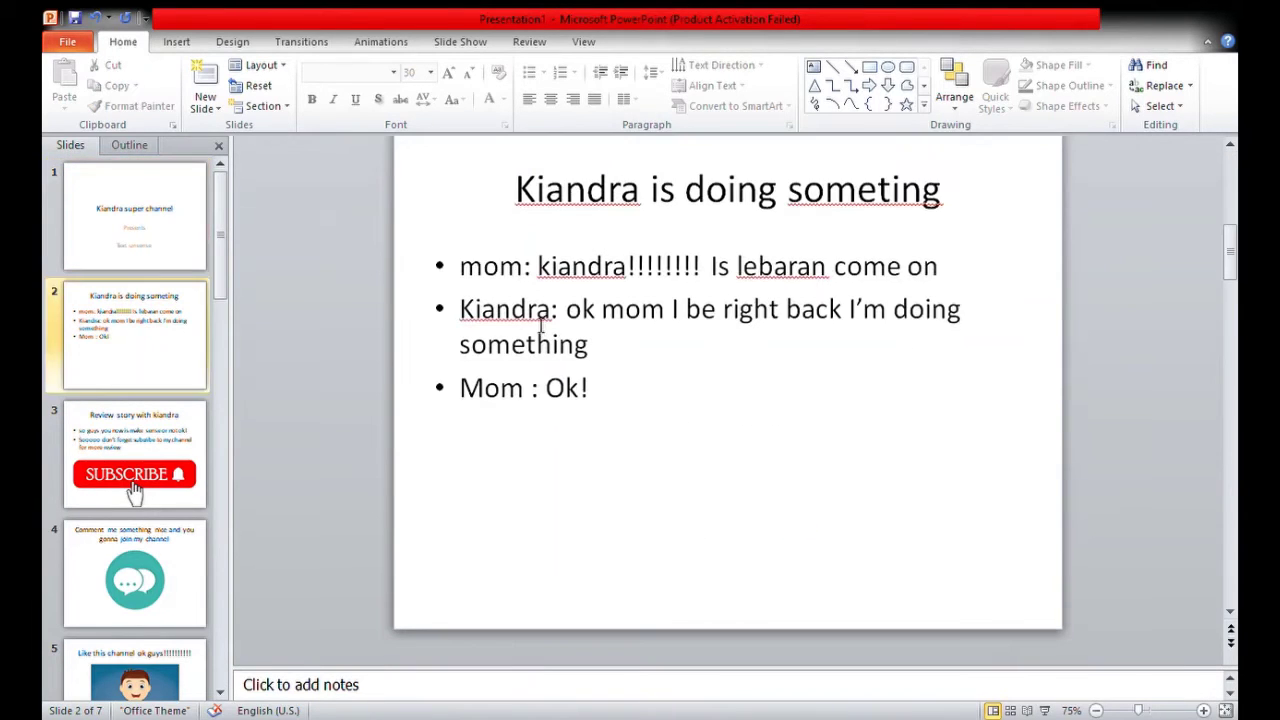
left_click(52, 268)
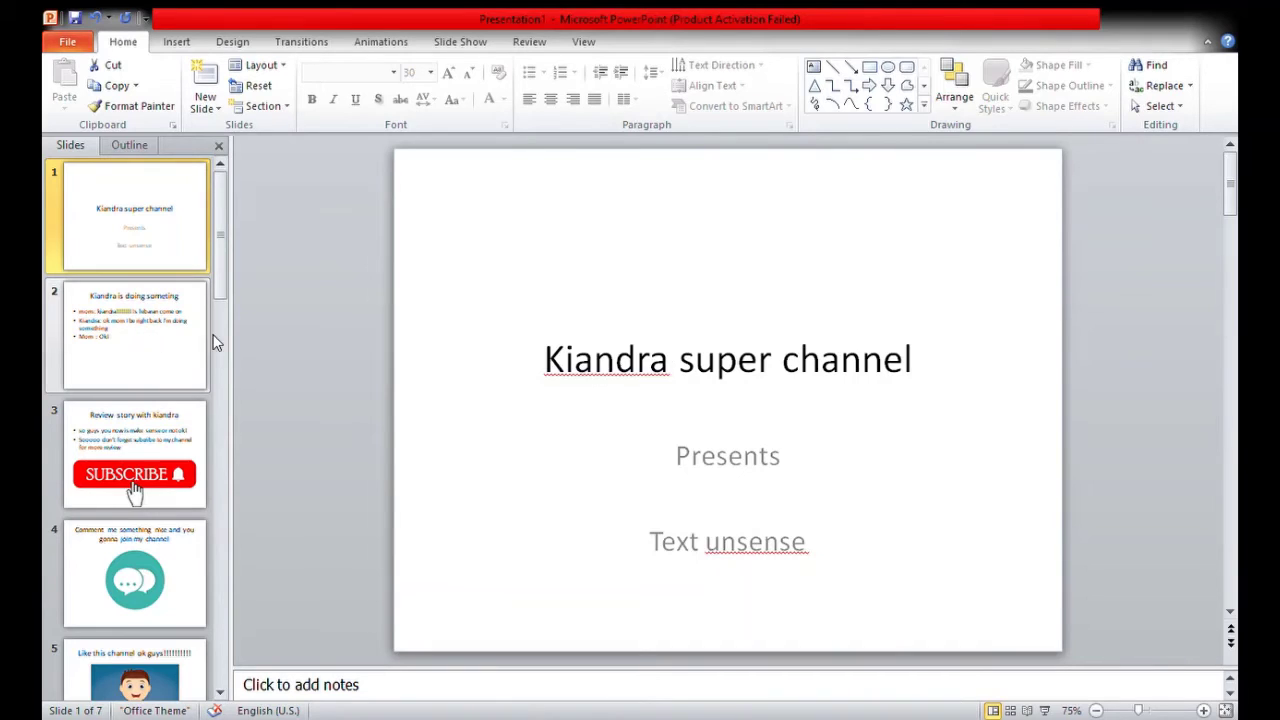
left_click(154, 333)
scroll(154, 333, "down", 3)
Select slide 7 and put the cursor in its empty title placeholder
left_click(183, 586)
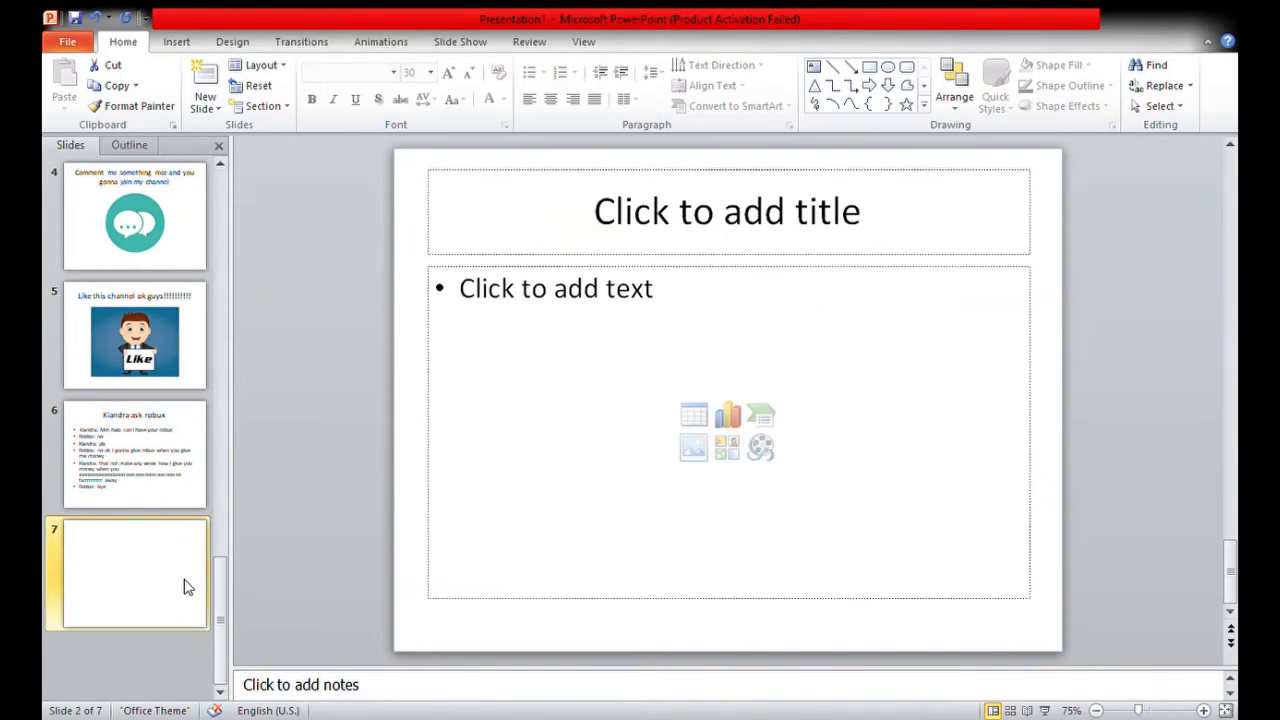
left_click(862, 222)
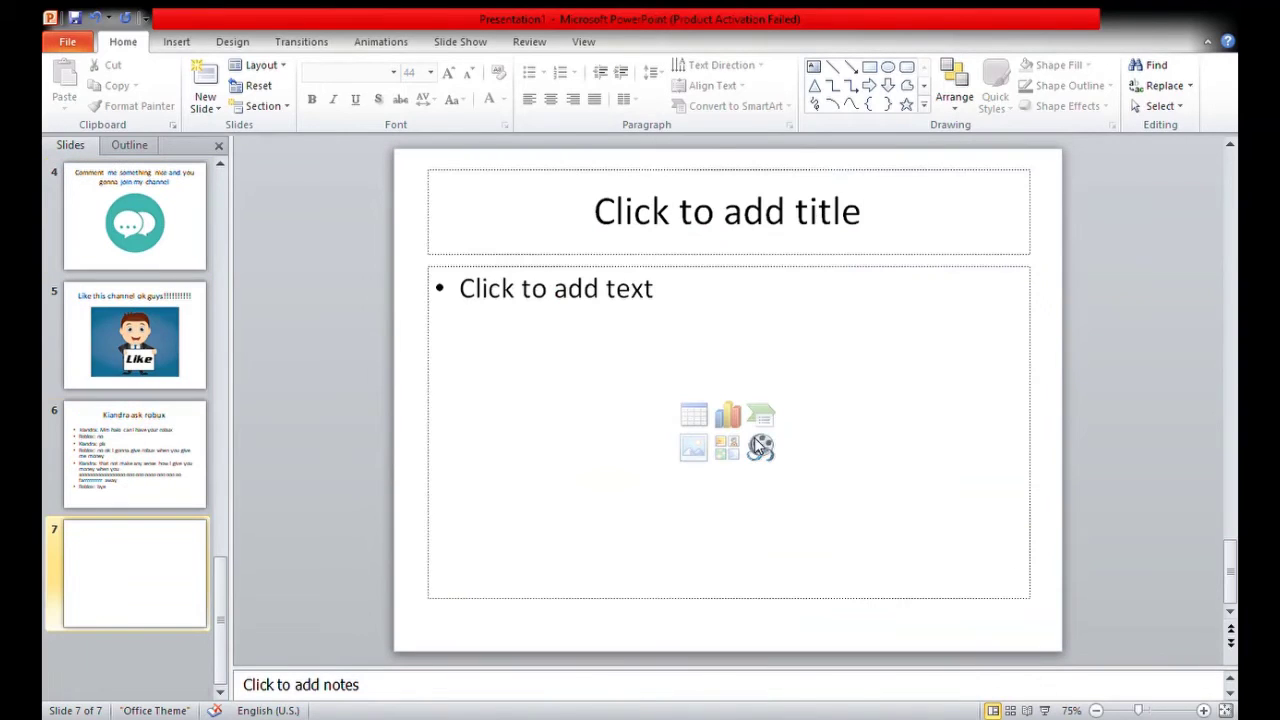
left_click(877, 217)
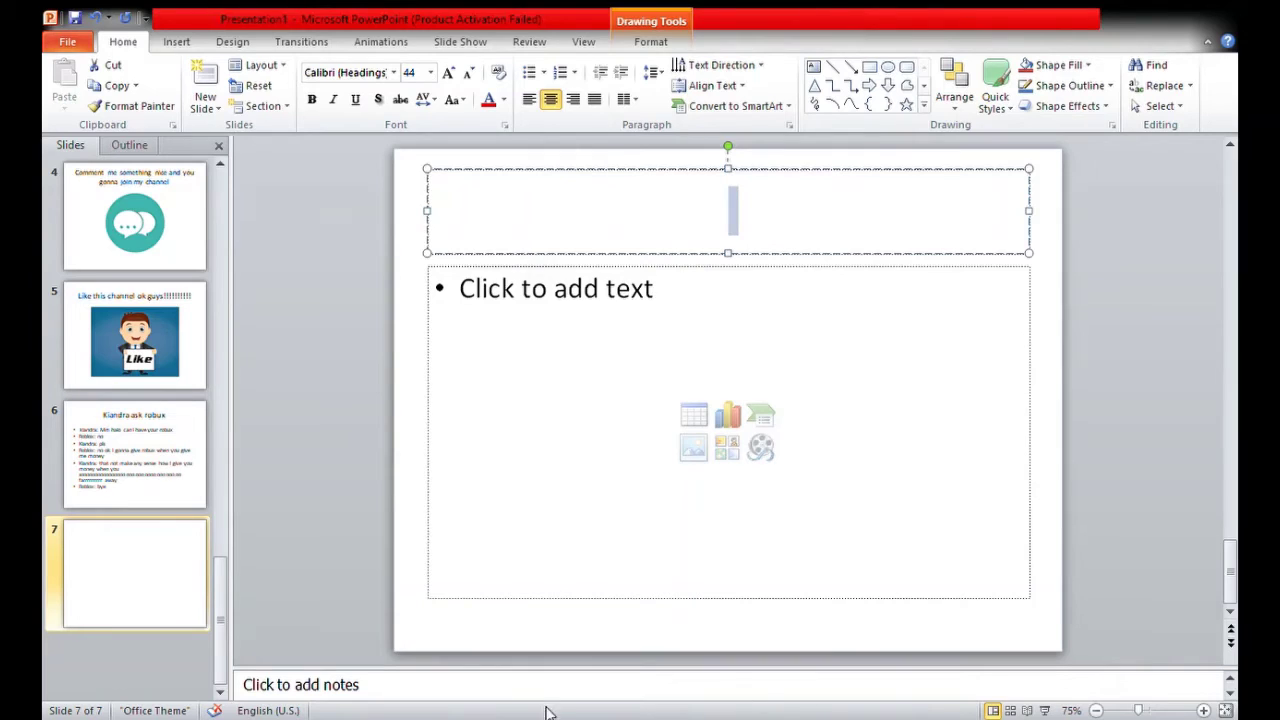
Type the slide 7 title 'kiandra youtube channel', correcting the 'youtubr' typo
left_click(869, 236)
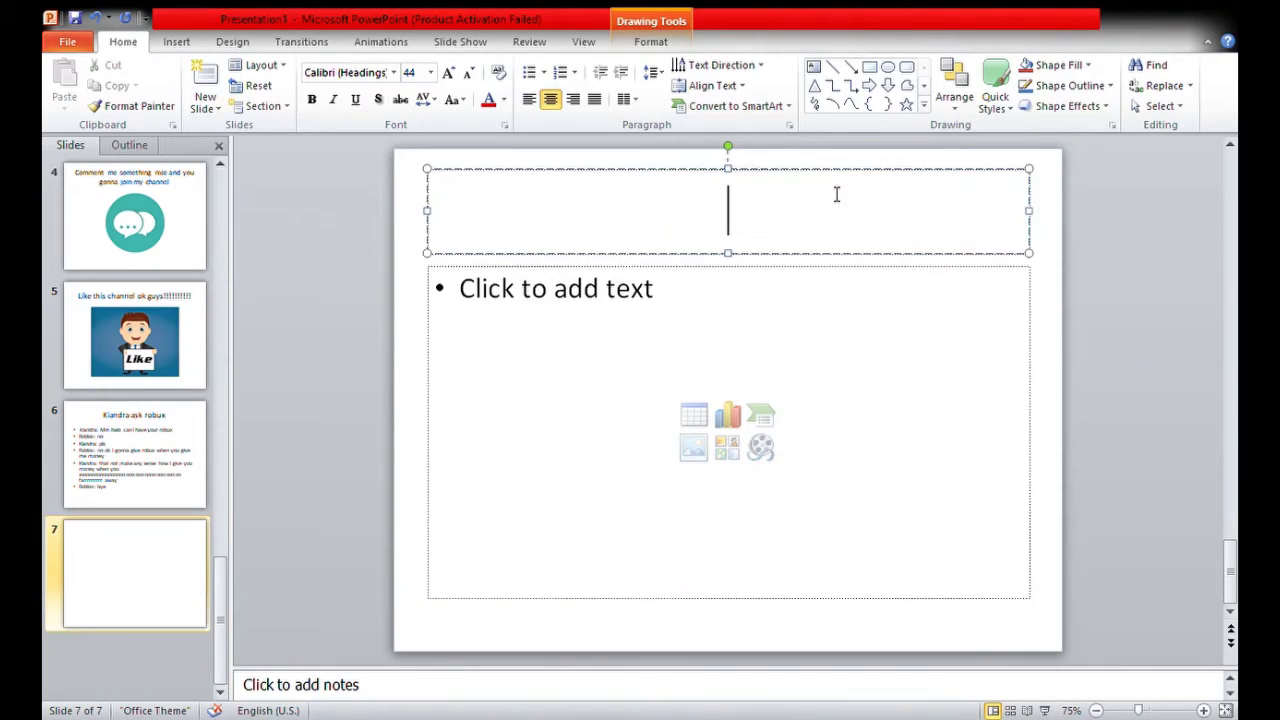
type("kiandra ")
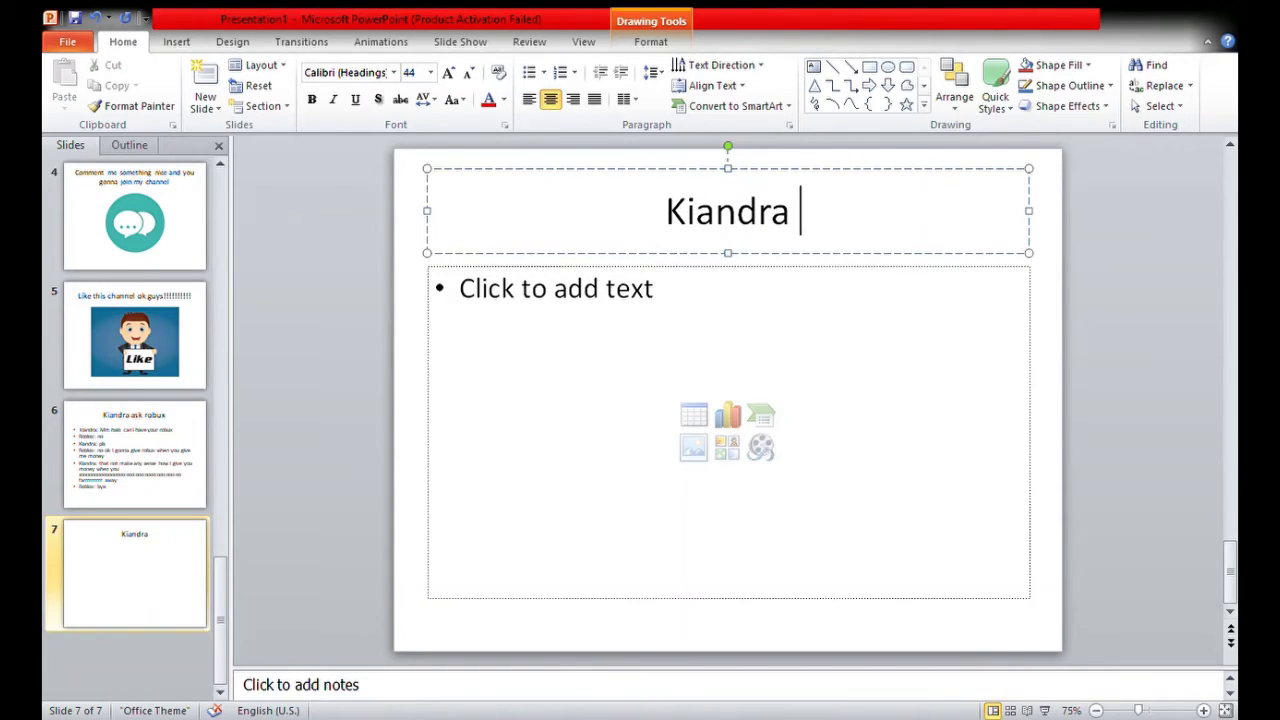
type("you")
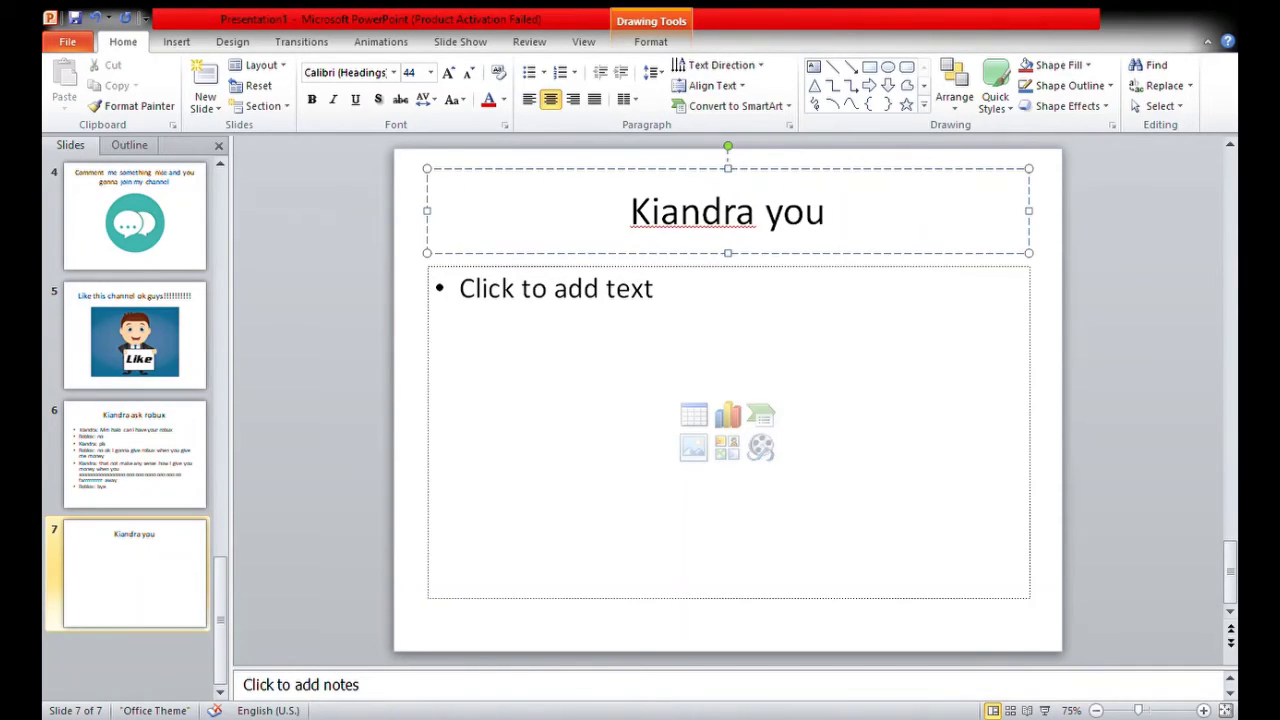
type("tubr")
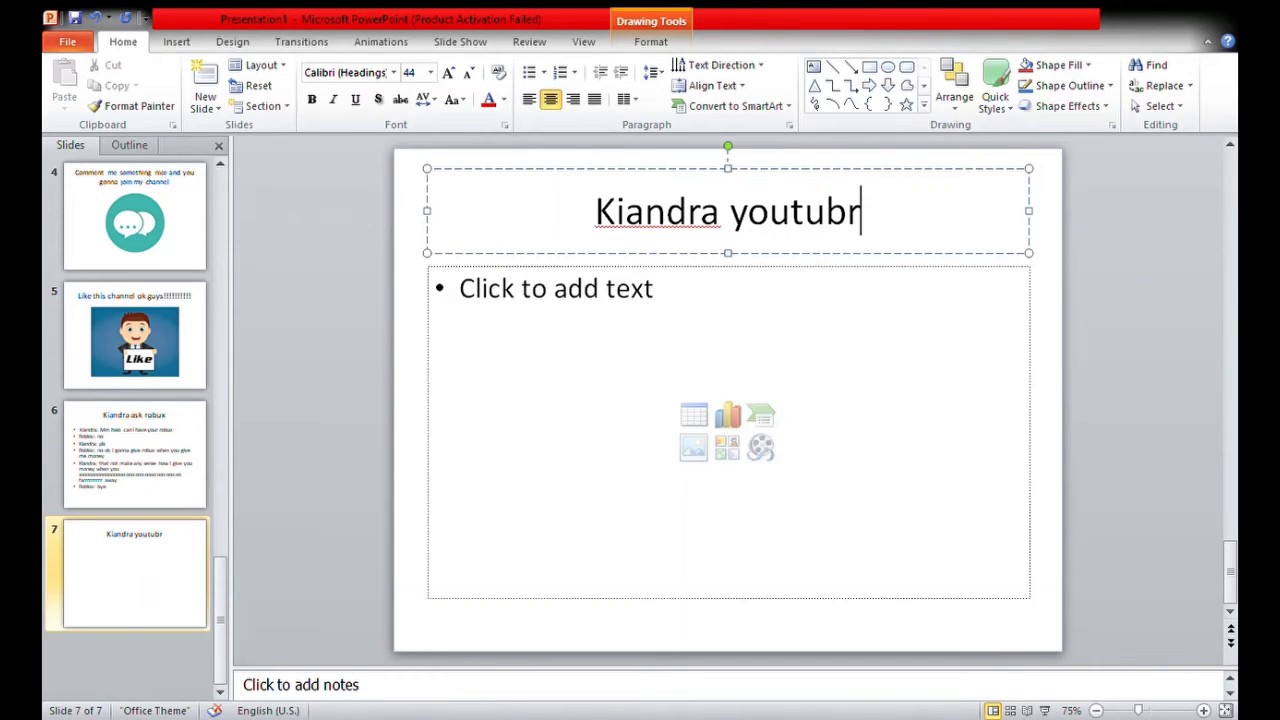
key("BackSpace")
type("e")
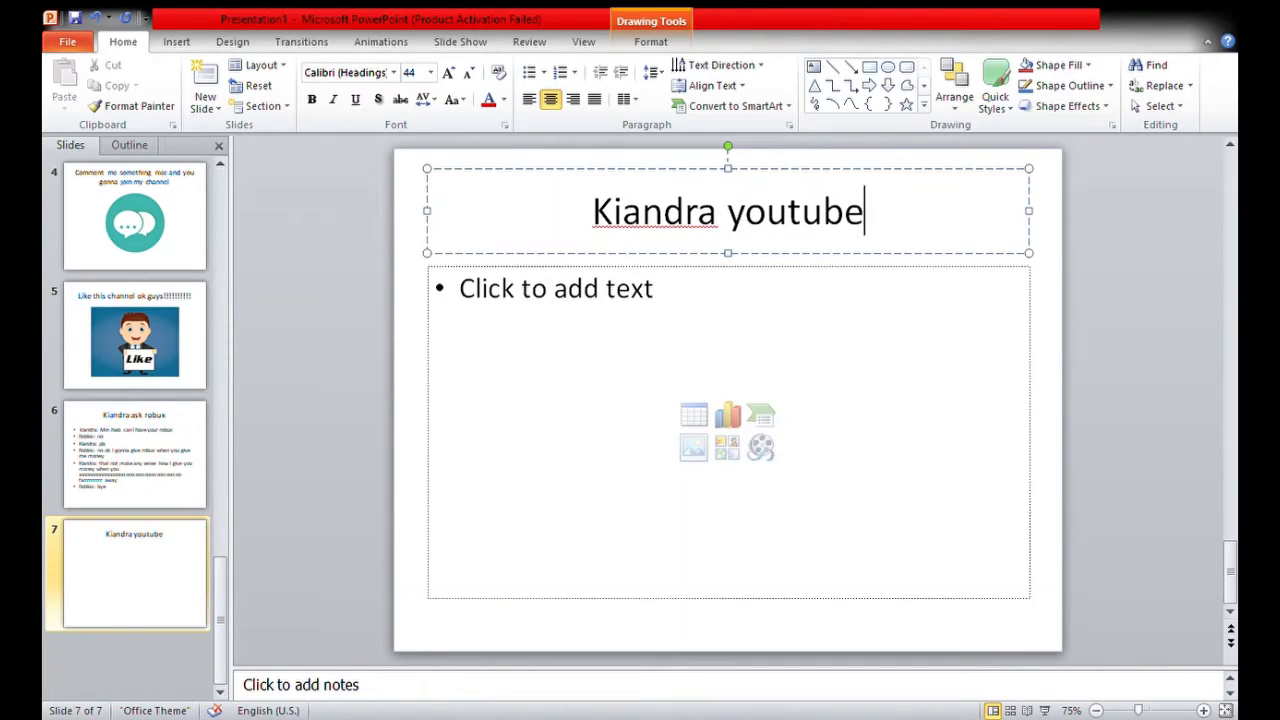
type(" c")
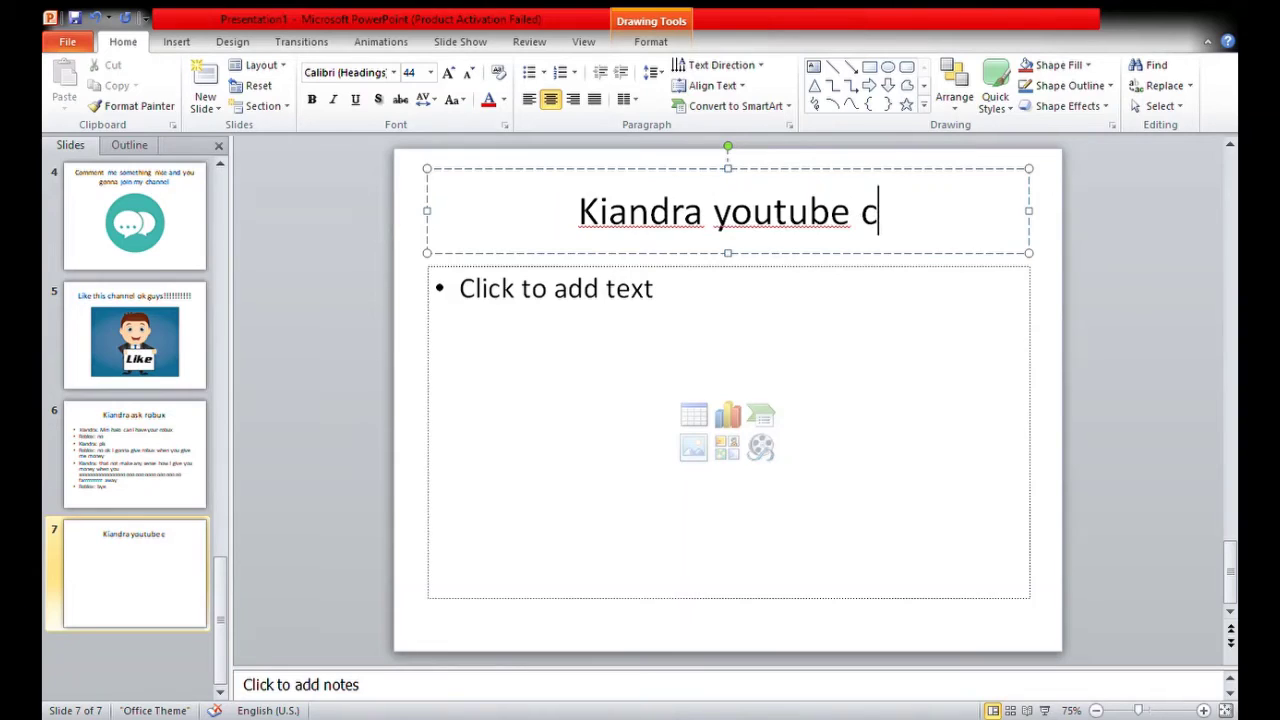
type("hann")
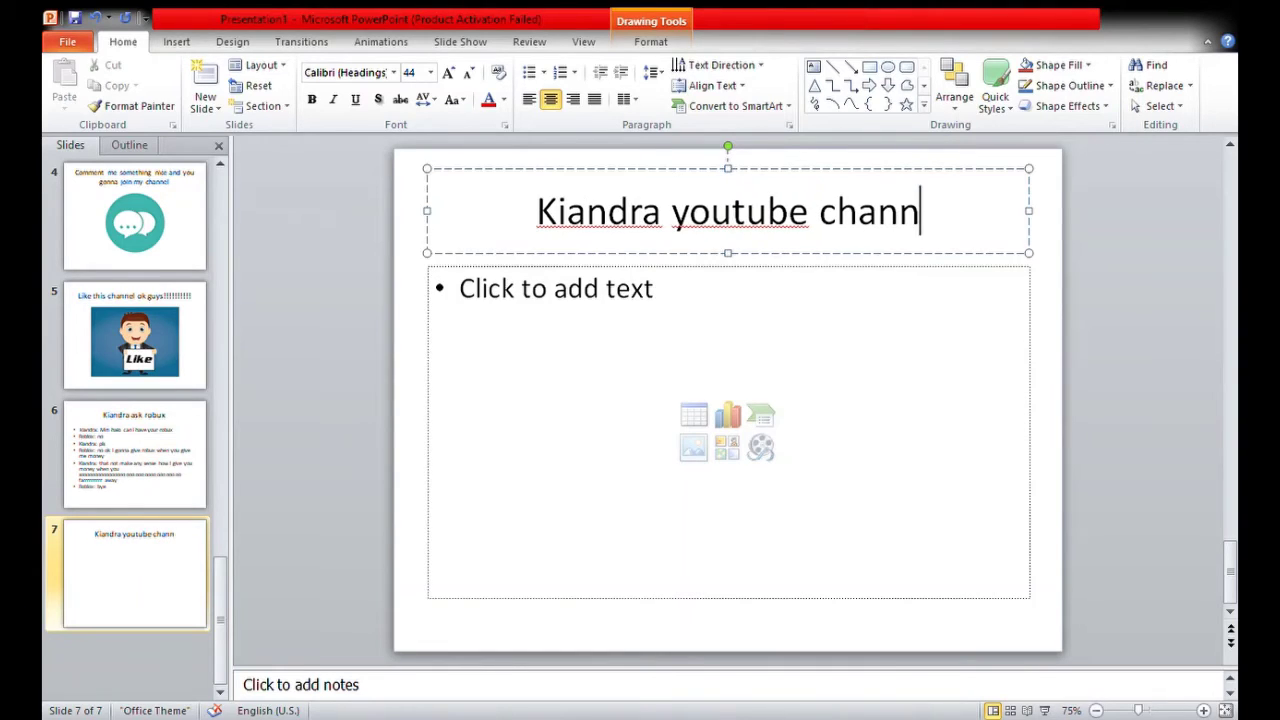
type("el")
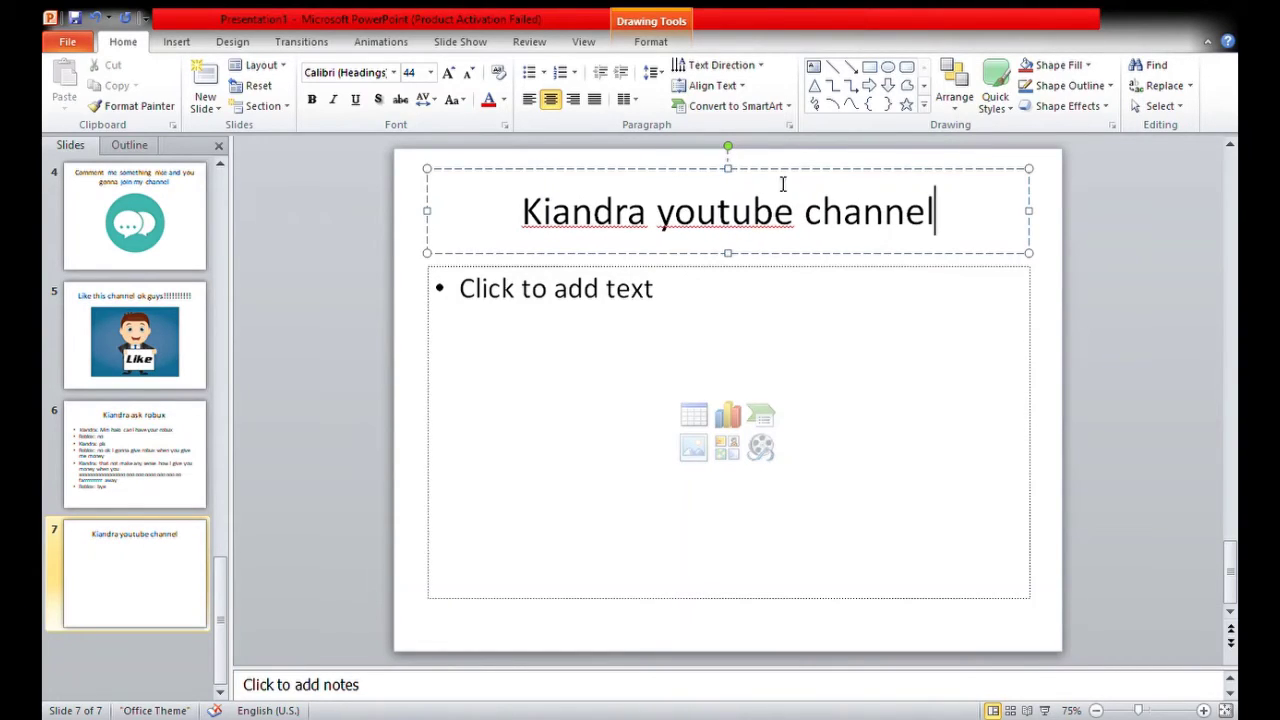
Enter the bullets 'kiandra: someone pls subcribe to my channel' and 'few days later' on slide 7
left_click(658, 327)
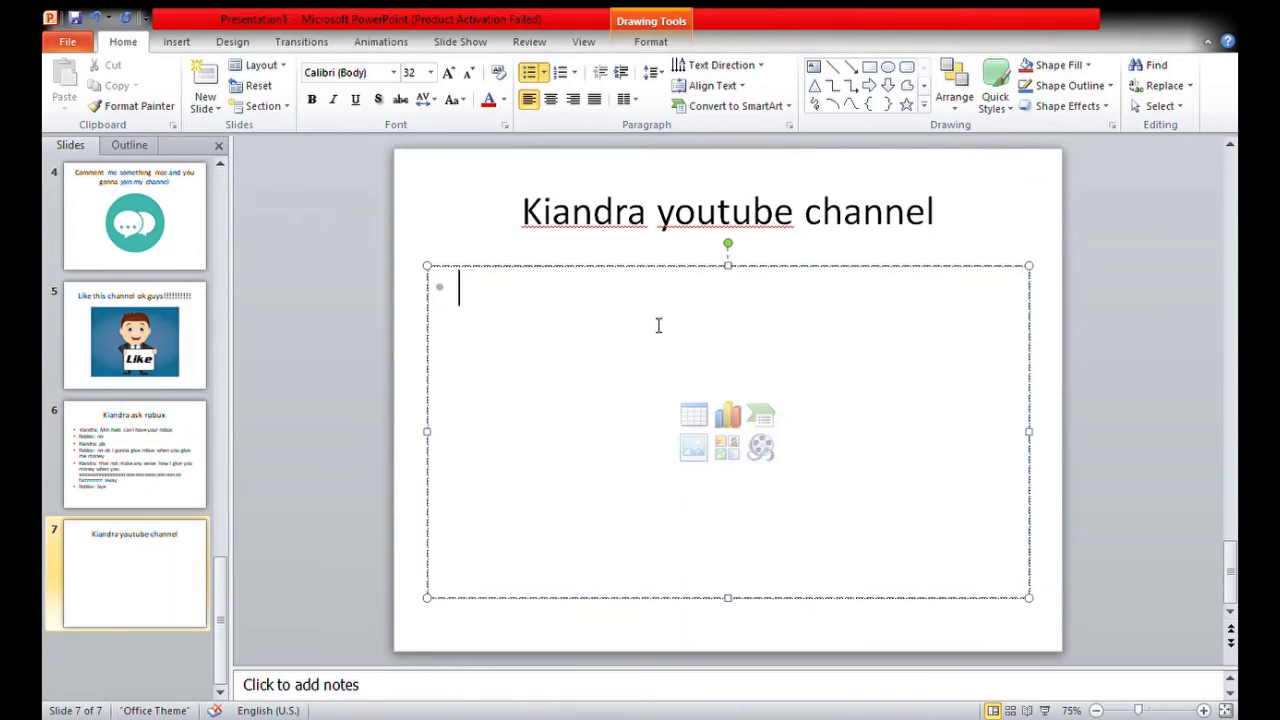
type("kian")
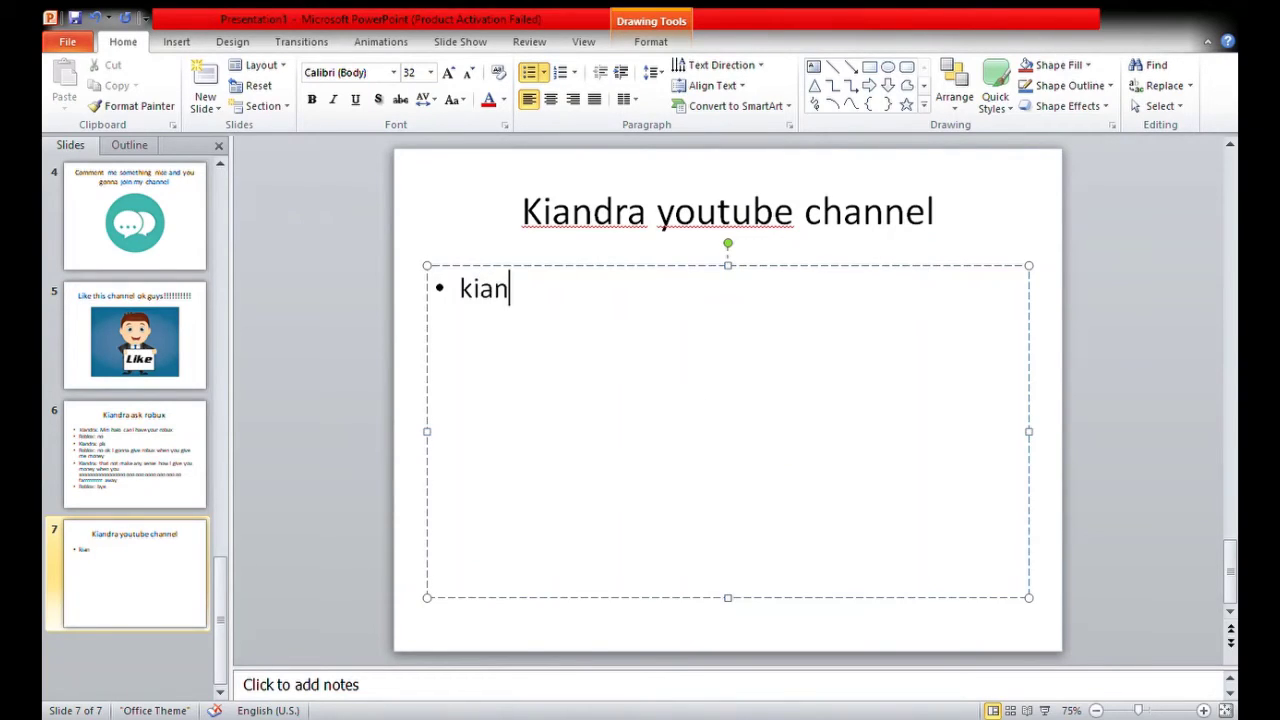
type("dra")
type(": ")
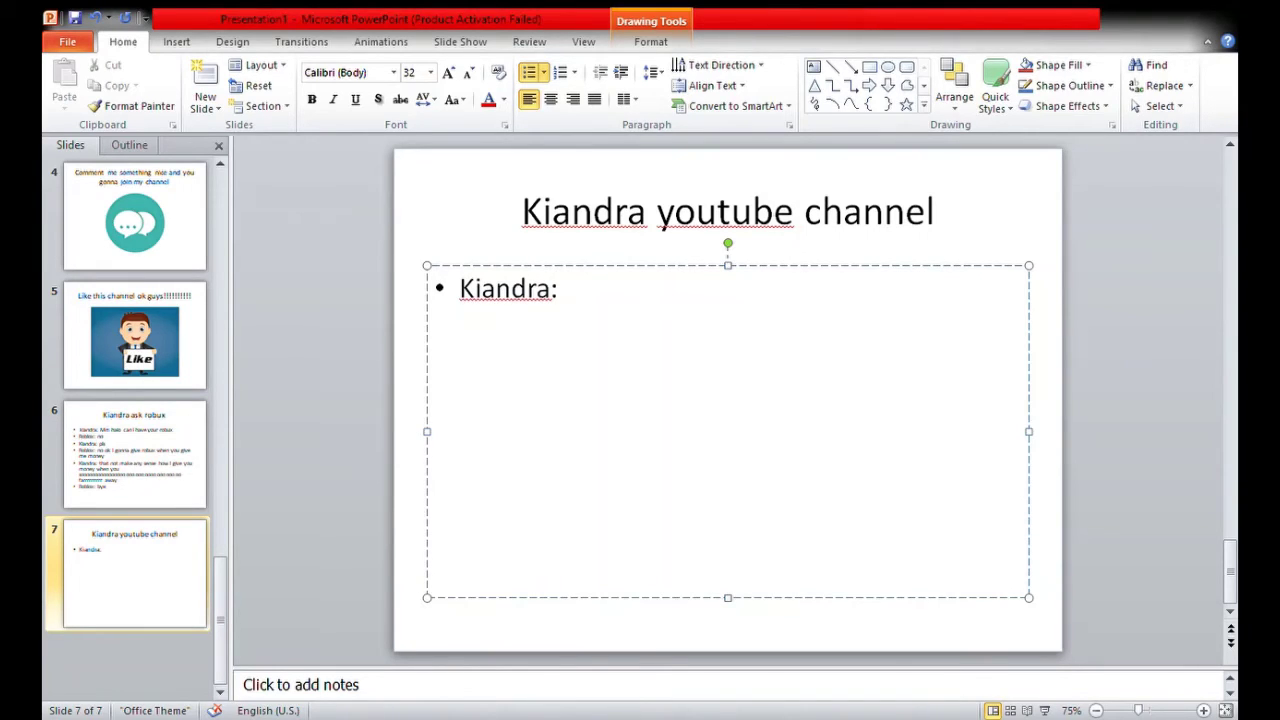
type("s")
type("omeo")
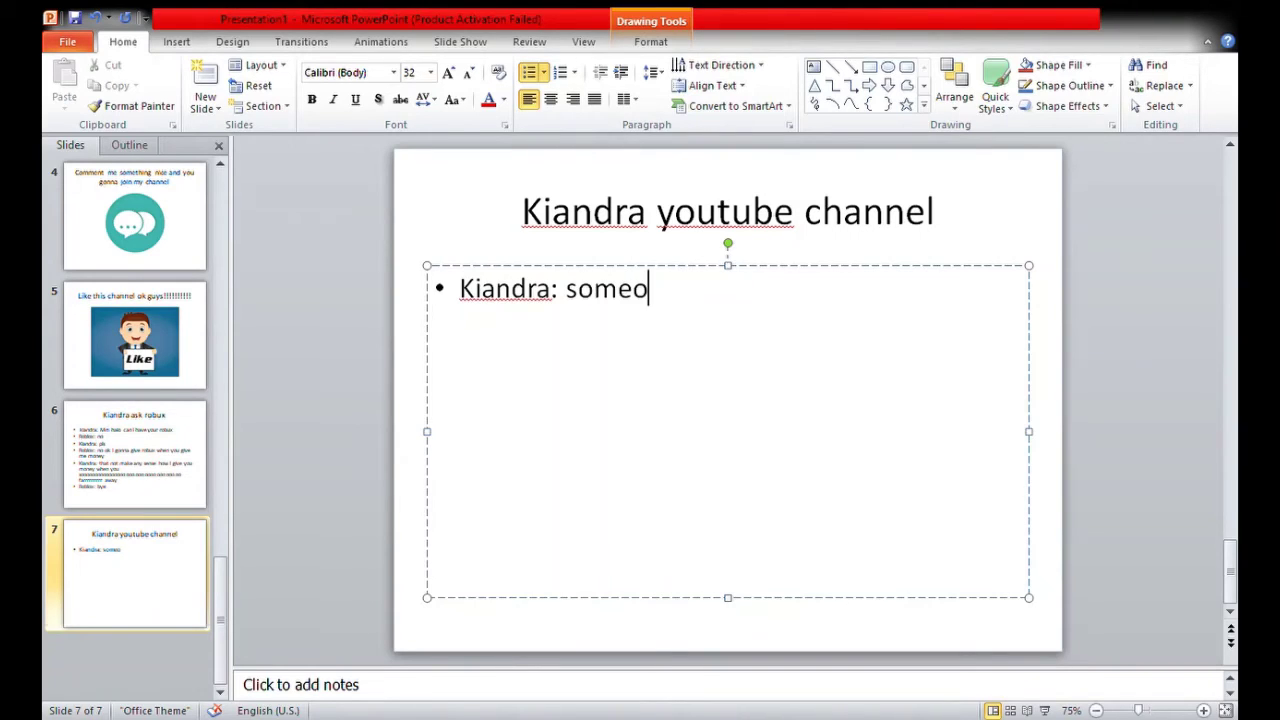
type("ne ")
type("pls")
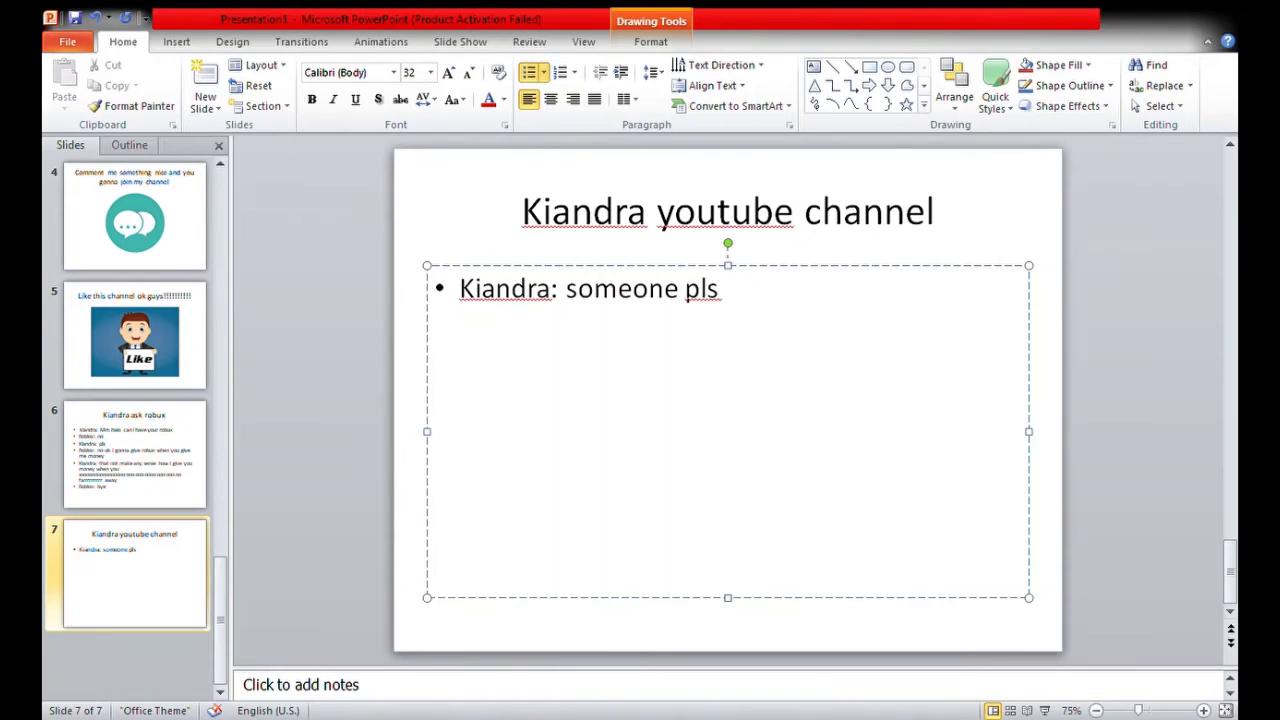
type(" s")
type("ubcri")
type("be ")
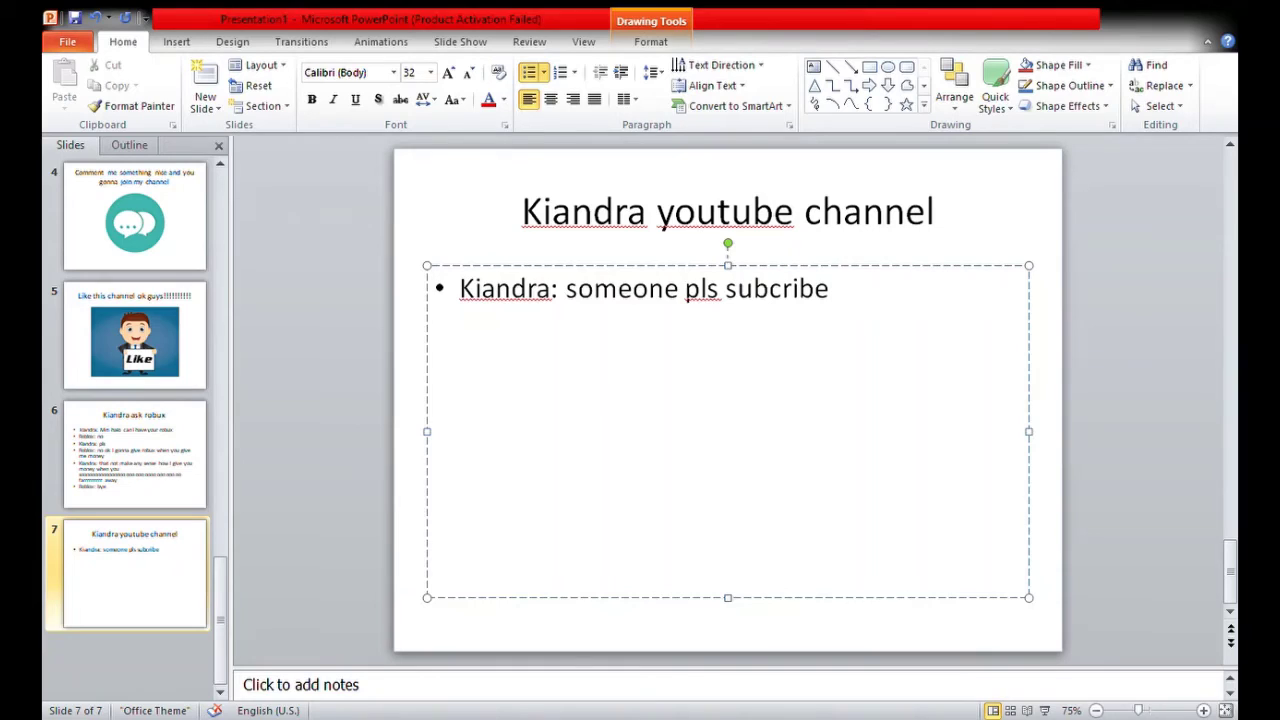
type("to my")
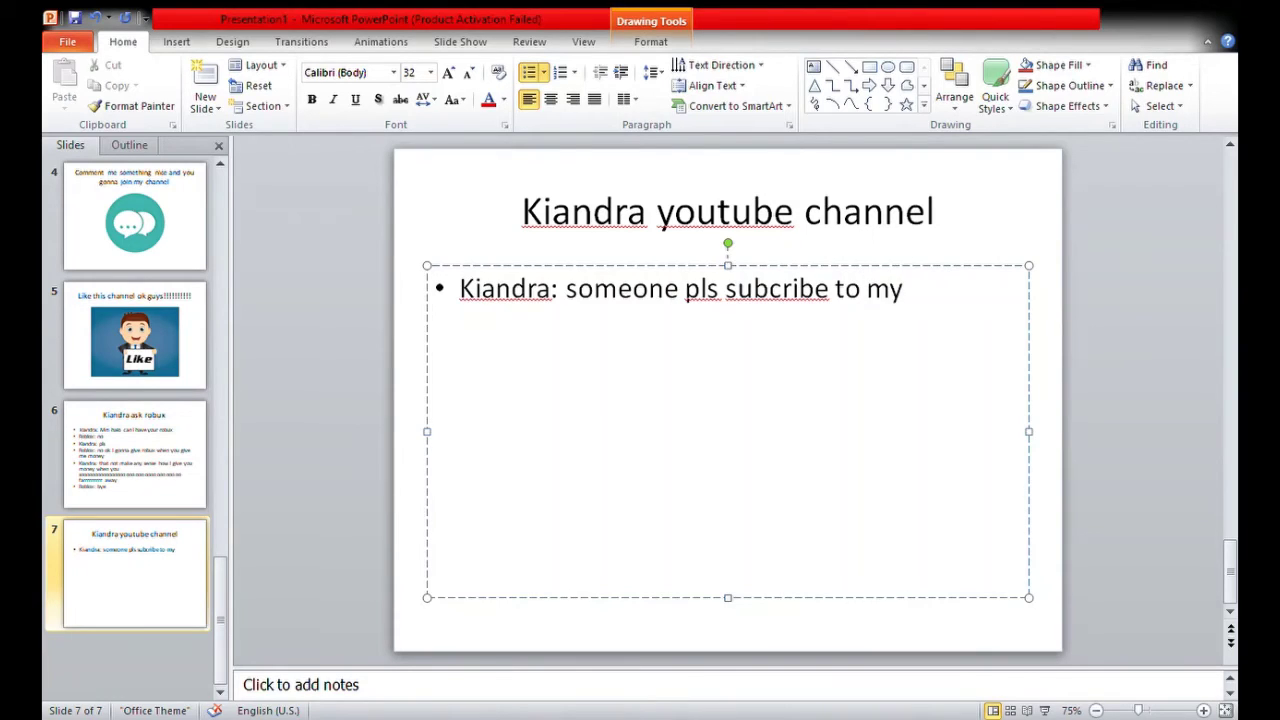
type(" ch")
type("annel")
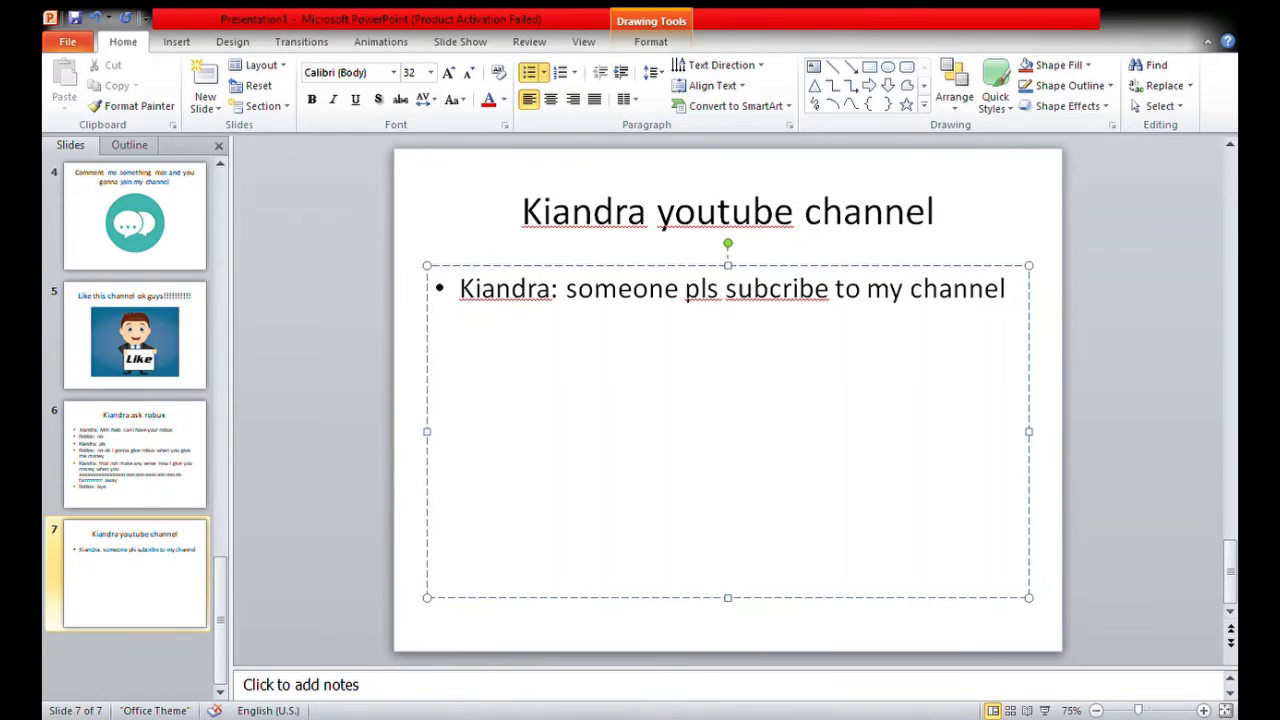
key("Return")
type("f")
type("ew ")
type("days ")
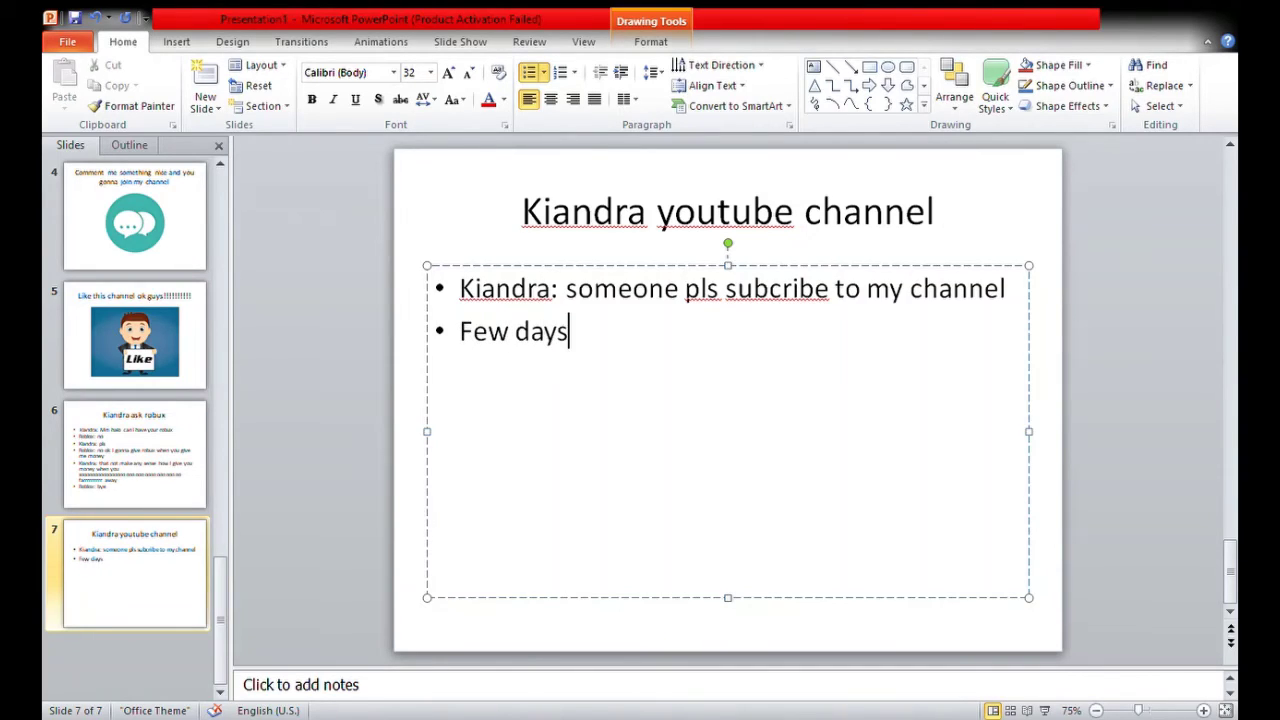
type("later")
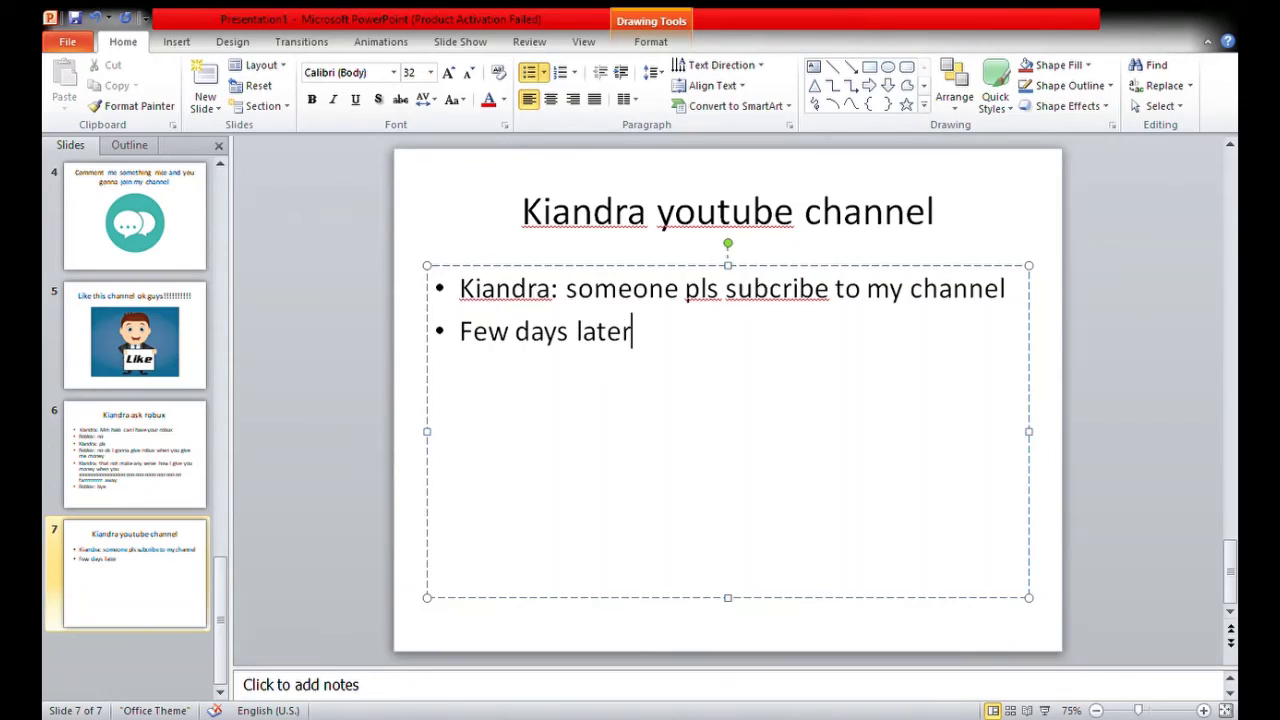
Add a third bullet 'kiandra: yeeeeee my subcribers I have 14 subcribers very cool right guys', fixing typos
key("Return")
type("kian")
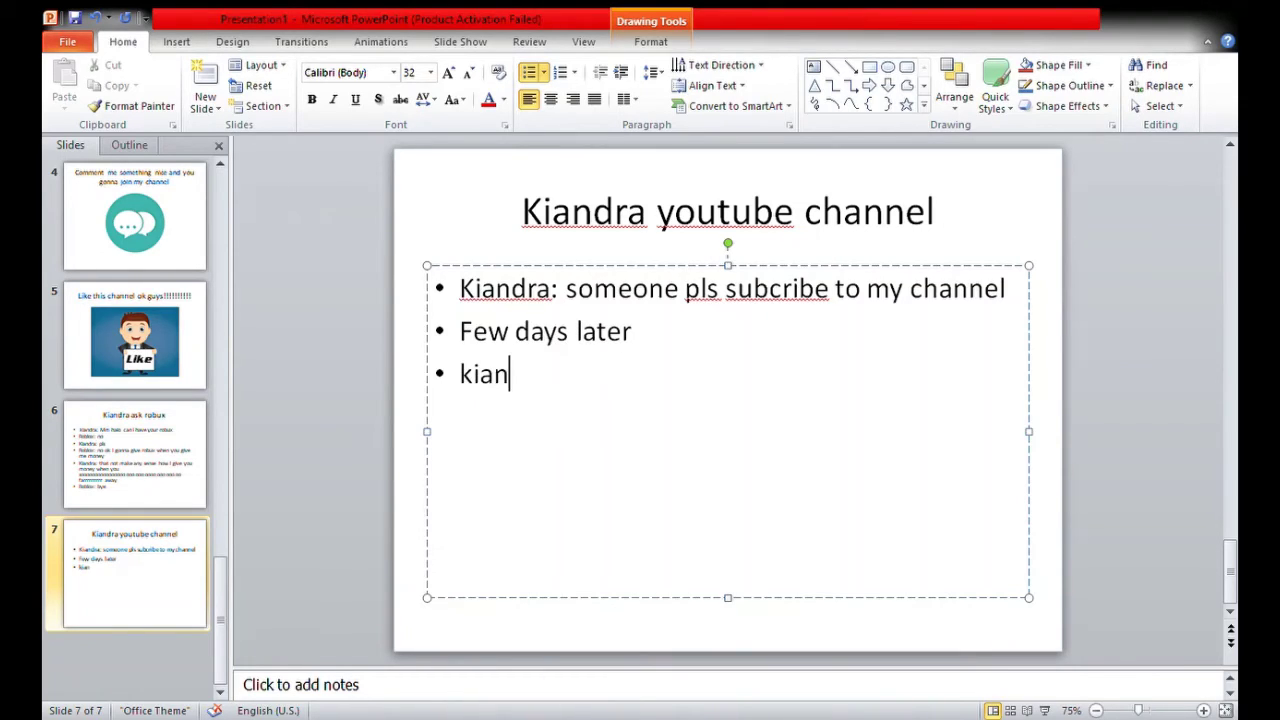
type("dra")
type(": ")
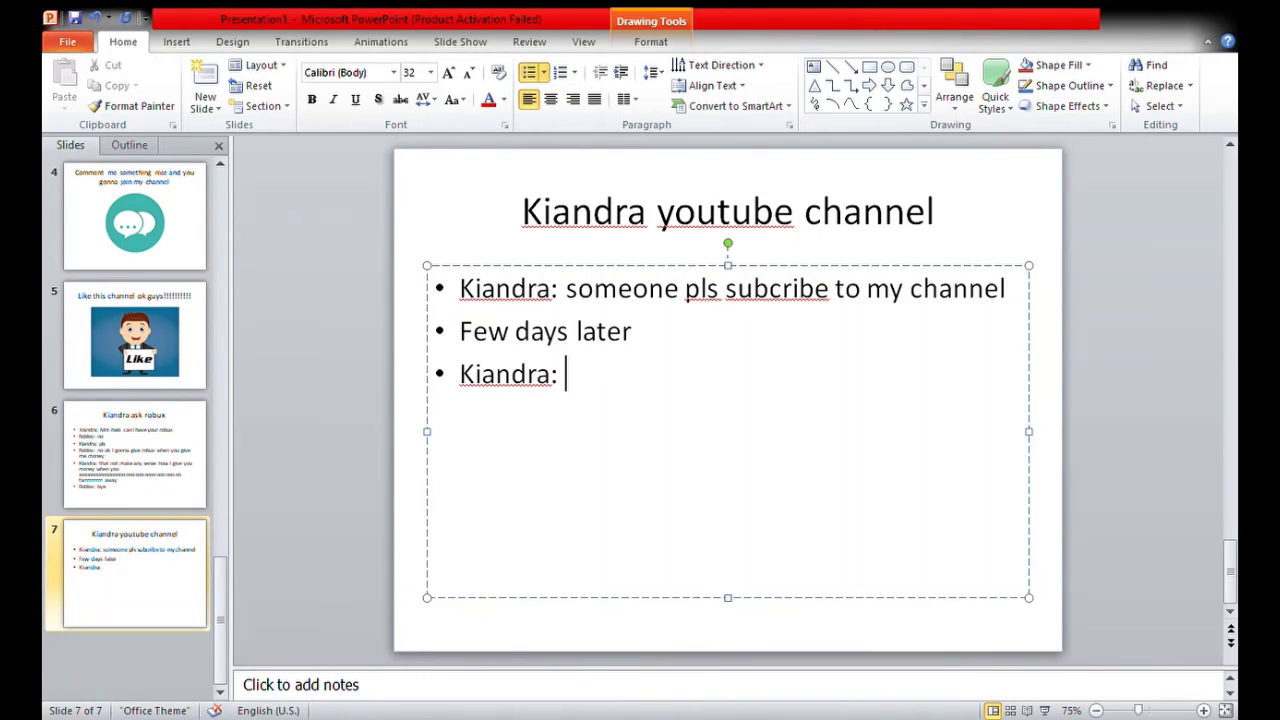
type("ye")
type("eeeee ")
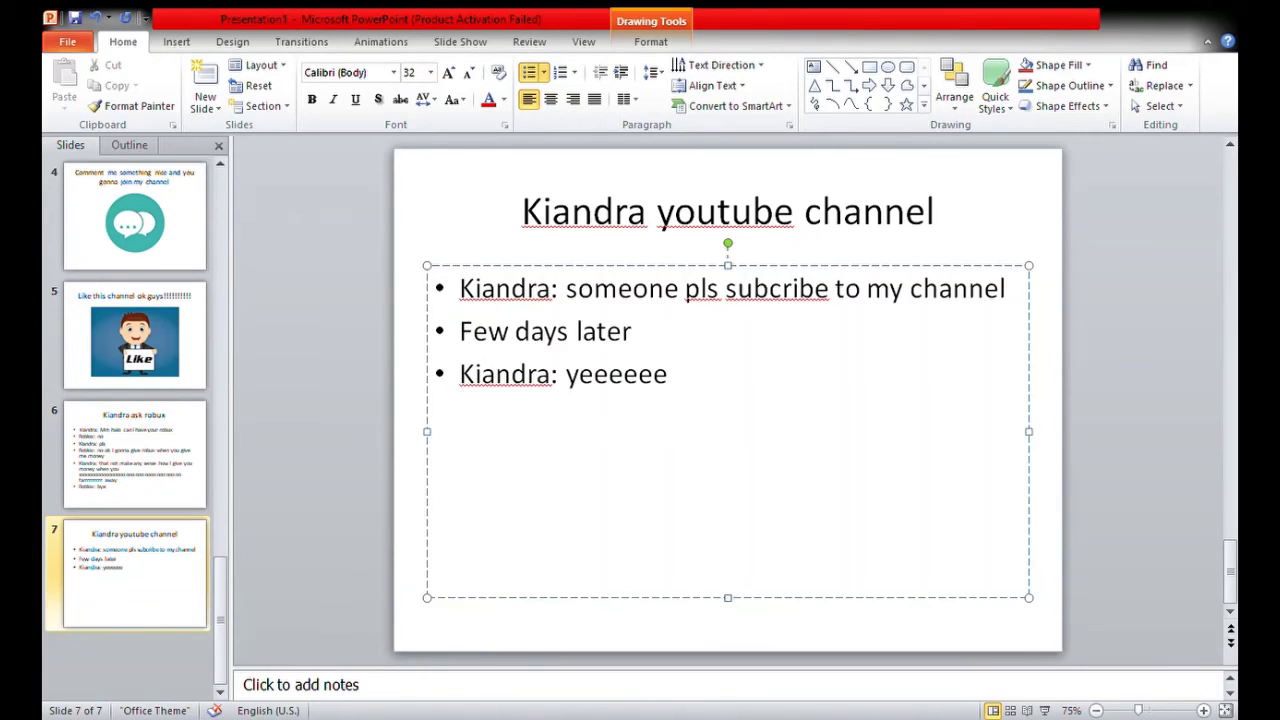
type("m")
type("y s")
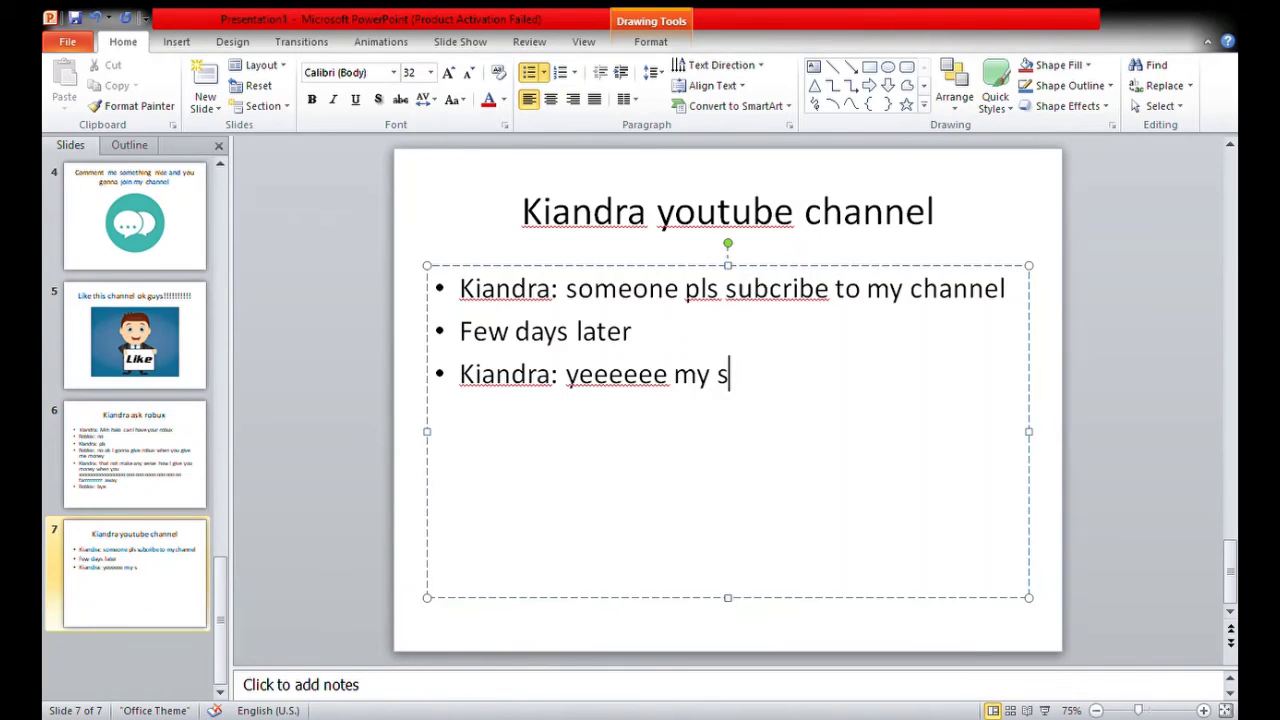
type("ubcr")
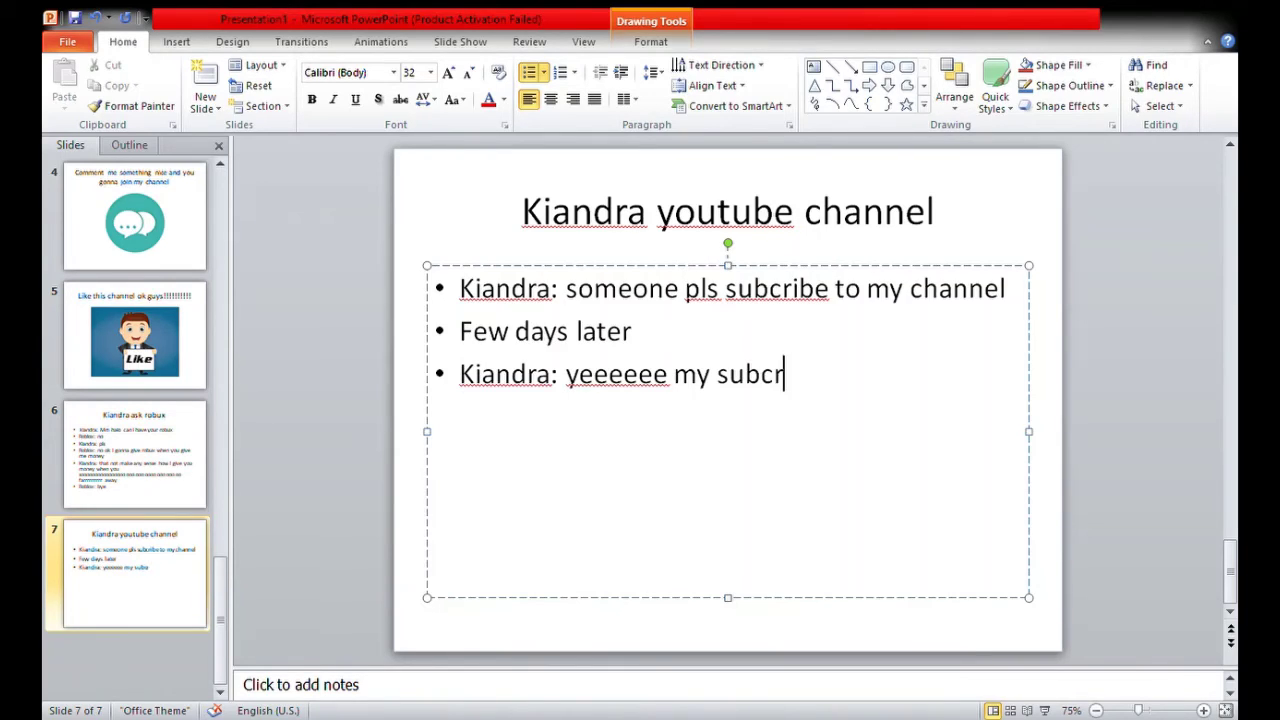
type("ibe")
type("er")
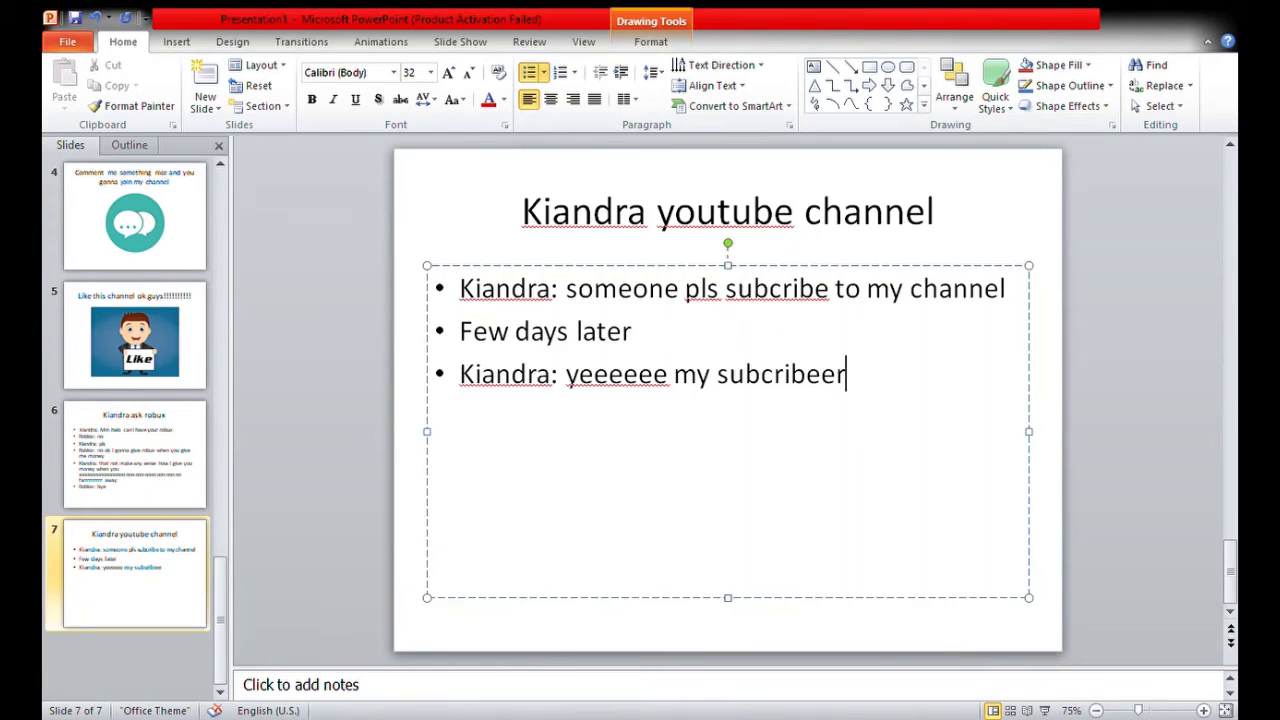
key("BackSpace")
key("BackSpace")
type("rs")
type("I have ")
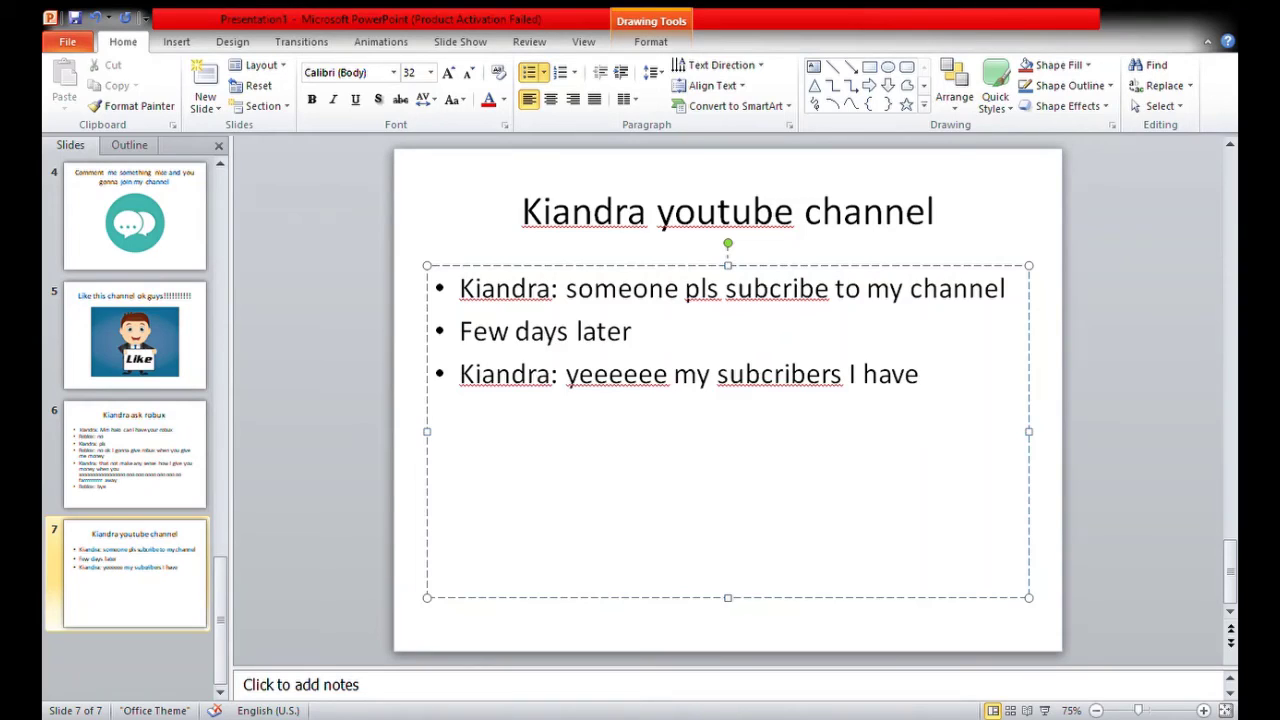
type("14")
type(" su")
type("b")
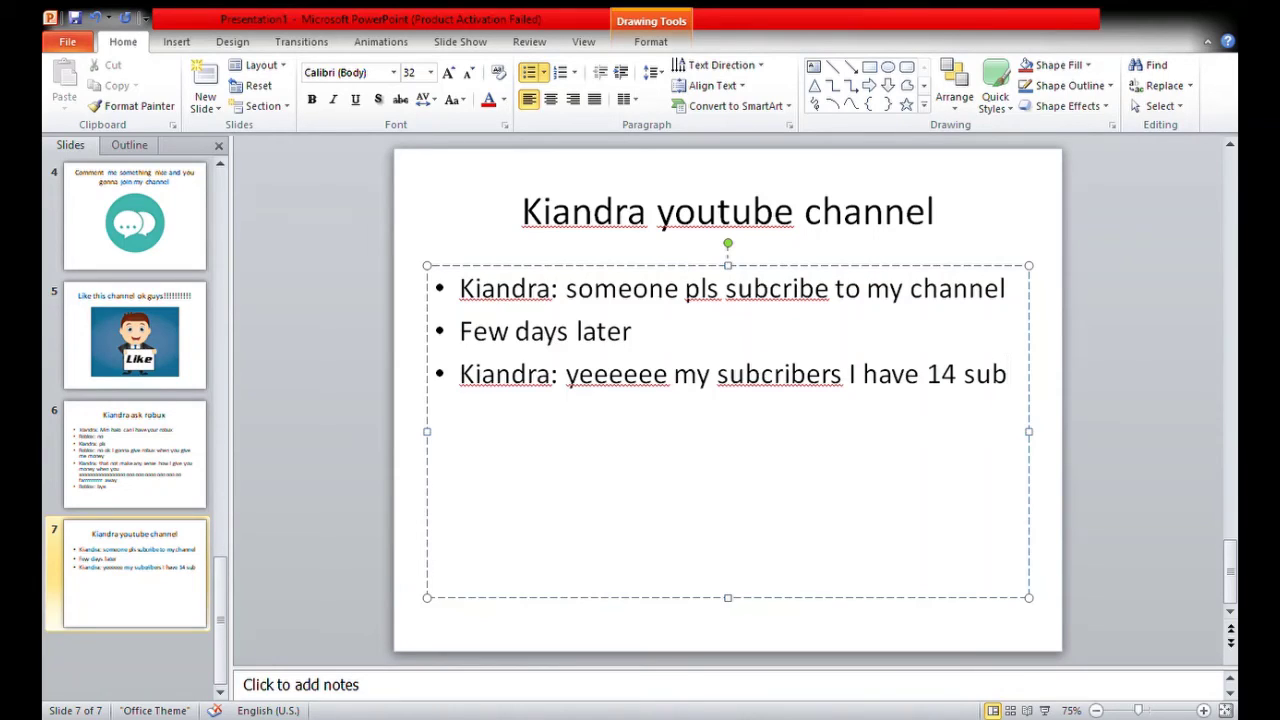
type("r")
key("BackSpace")
type("crib")
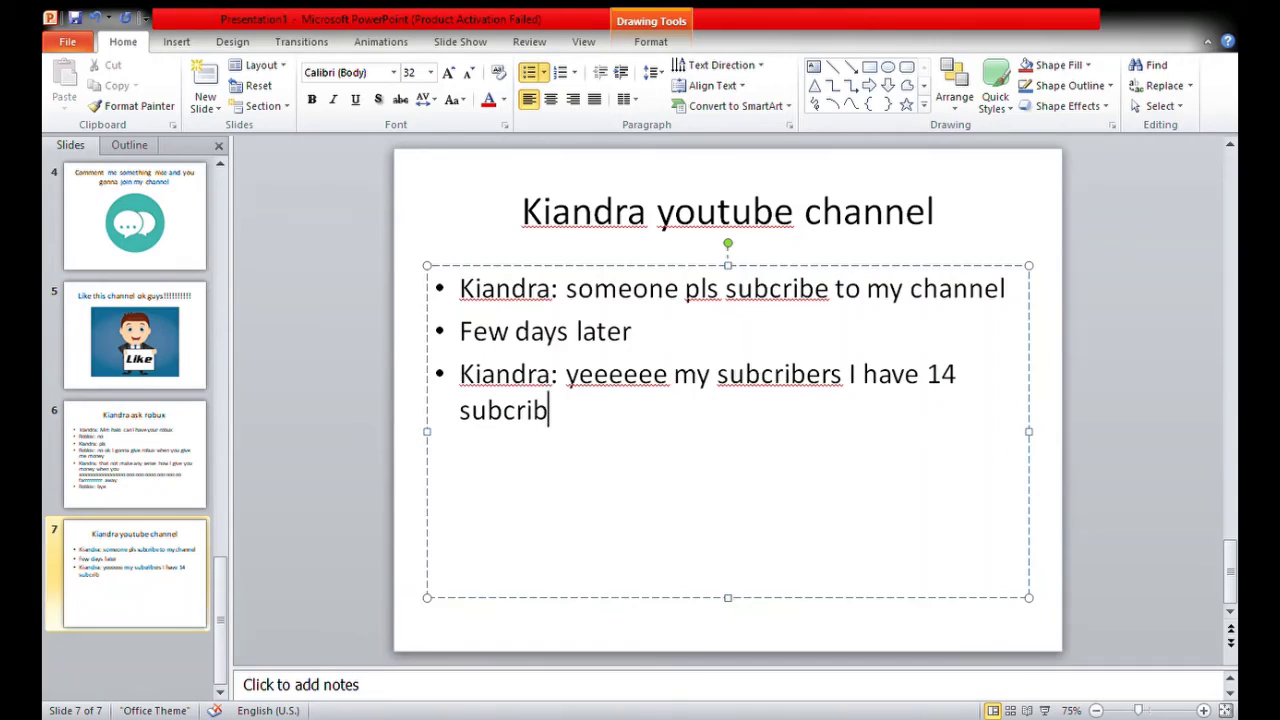
type("ers")
type(" ve")
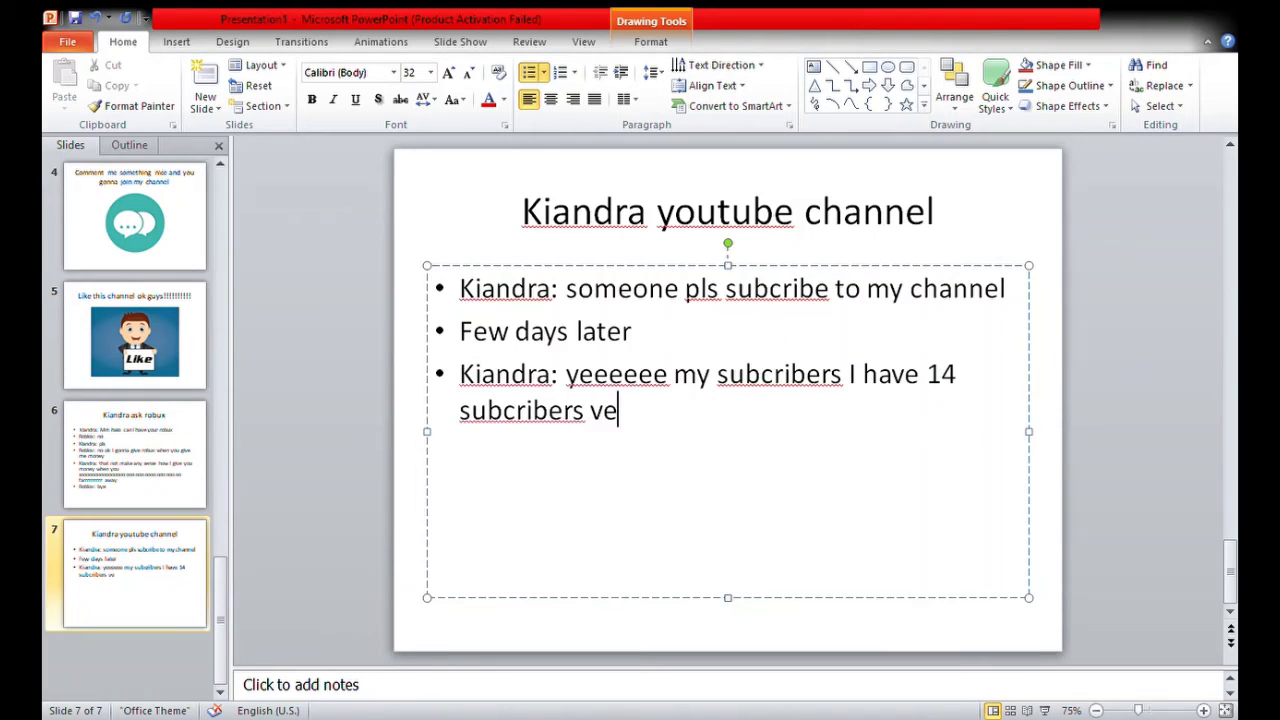
type("ry c")
type("ool ")
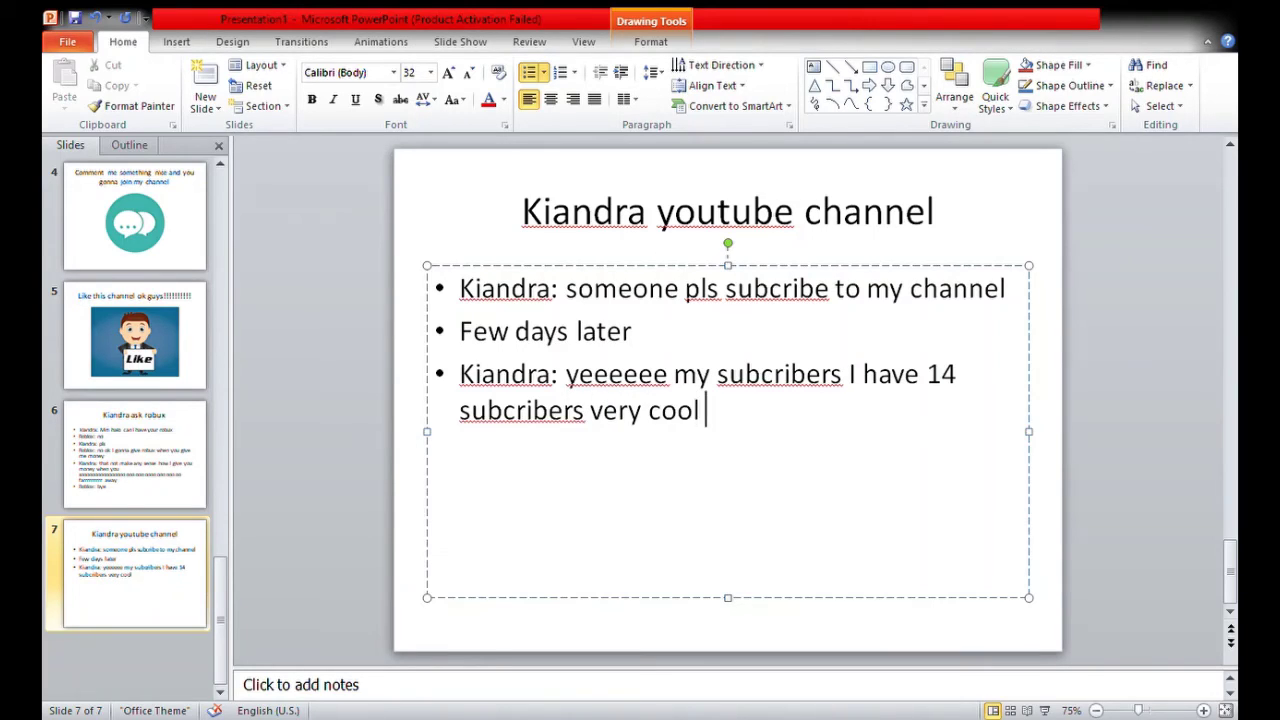
type("ri")
type("gha")
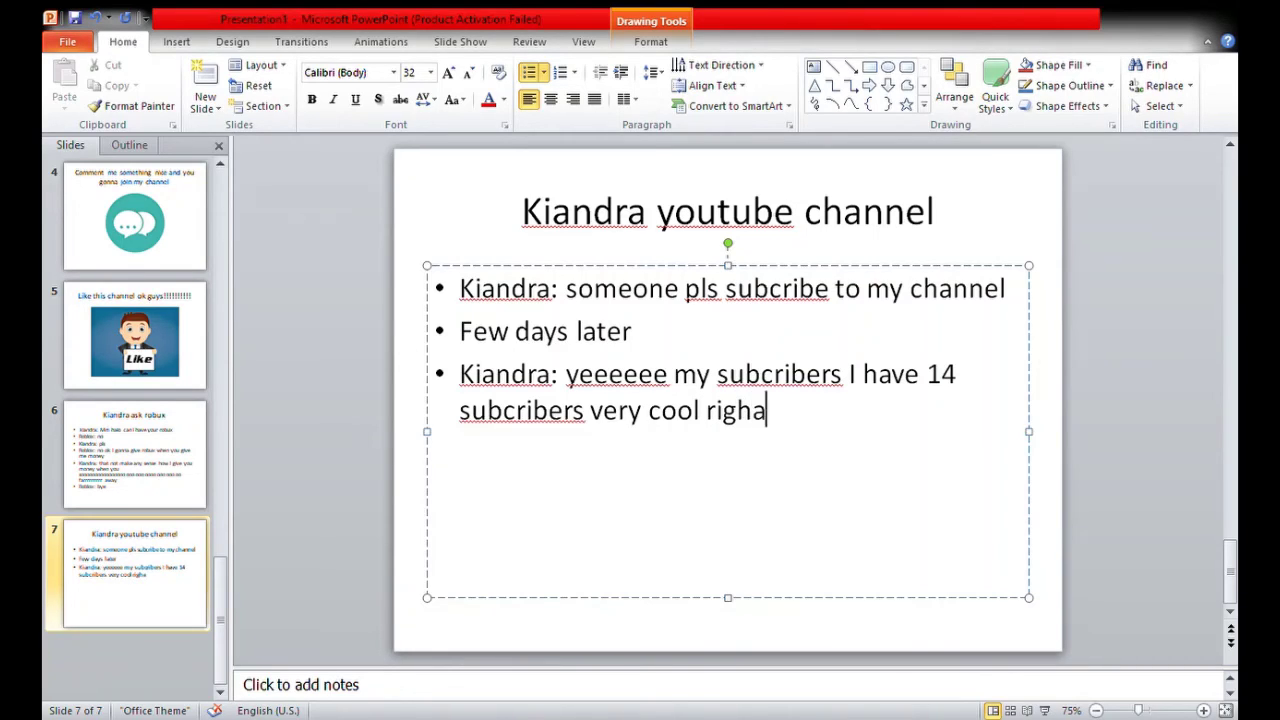
key("BackSpace")
type("t ")
type("guys")
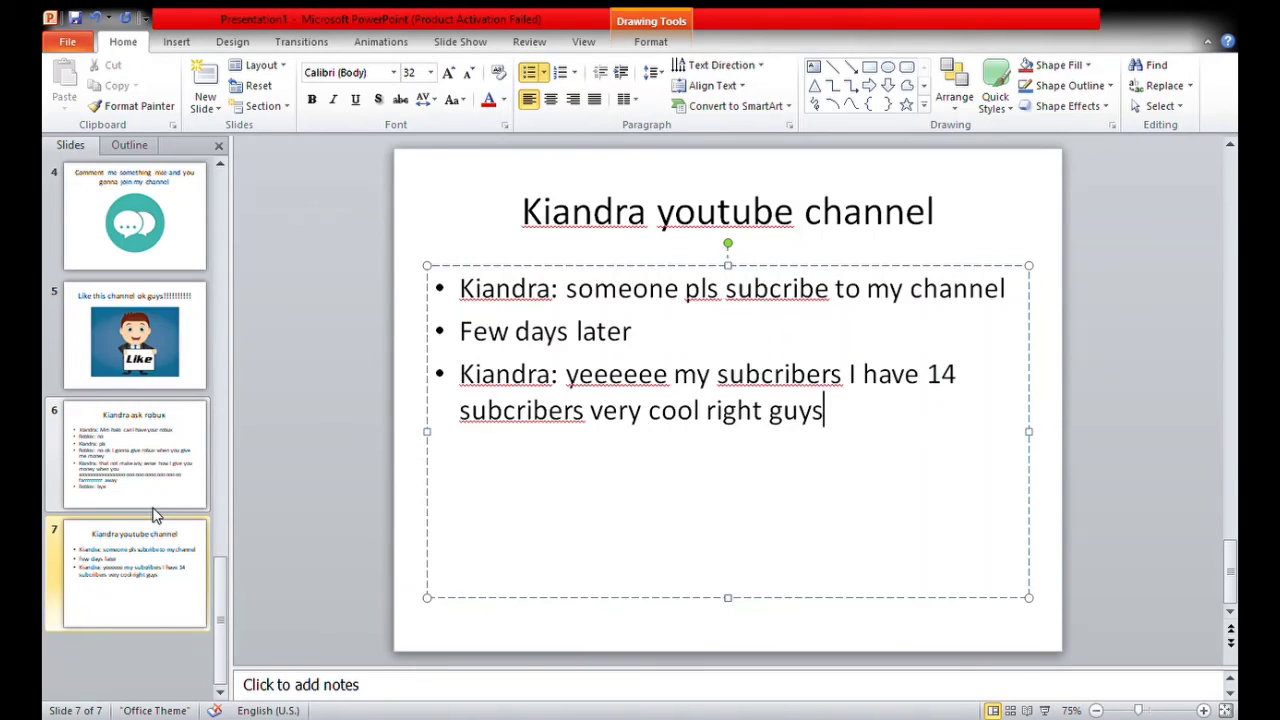
Repair the accidental split in 'subcribers', then insert a blank slide 8 after slide 7
key("Up")
key("Return")
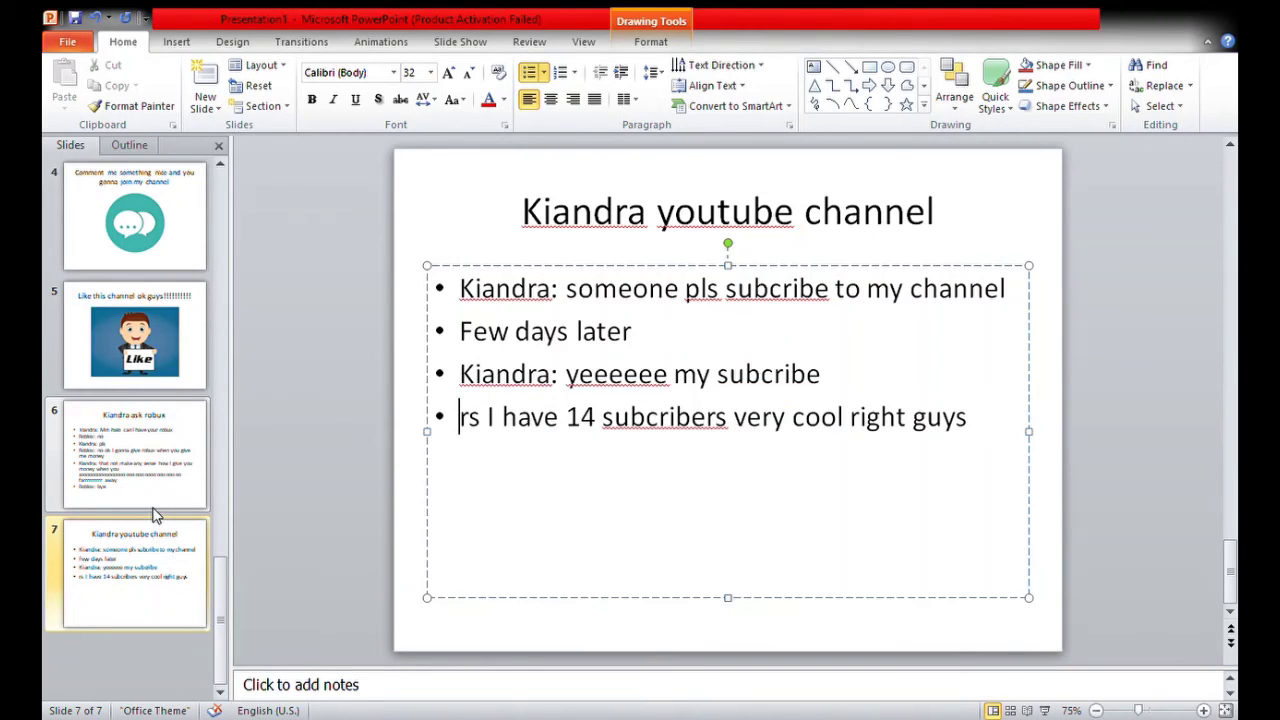
key("BackSpace")
key("BackSpace")
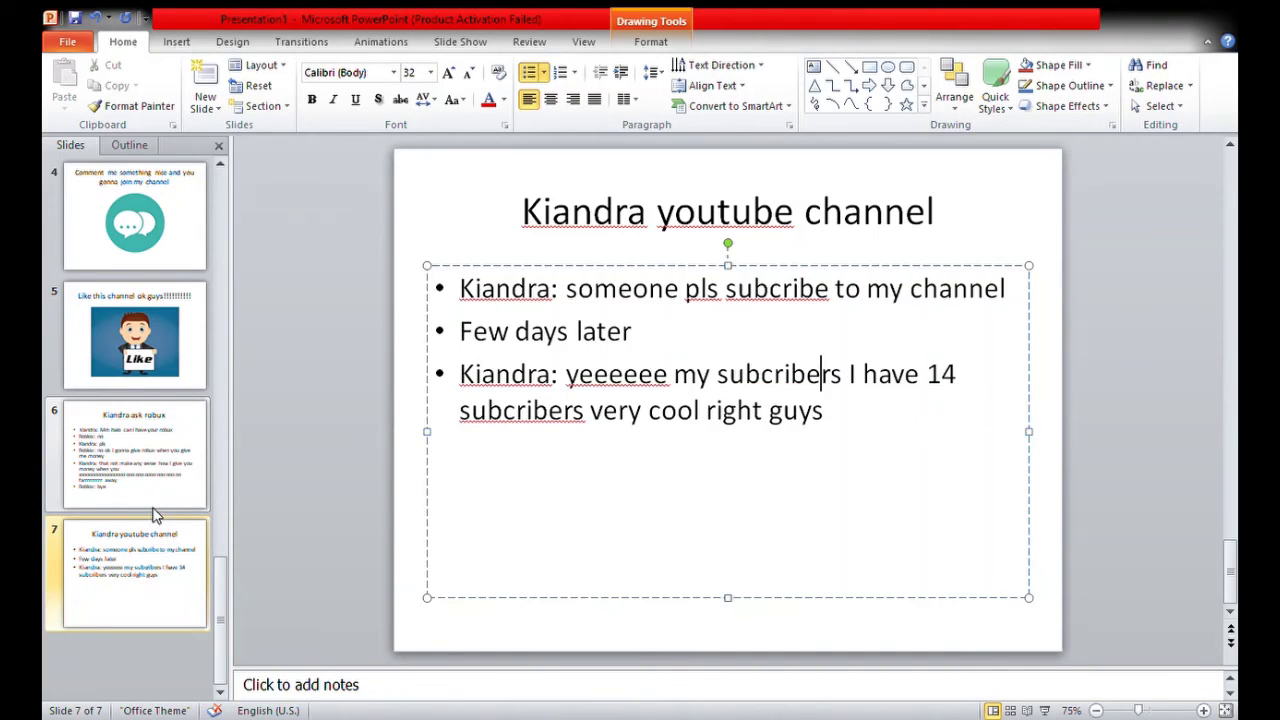
key("ctrl+End")
key("Return")
left_click(182, 590)
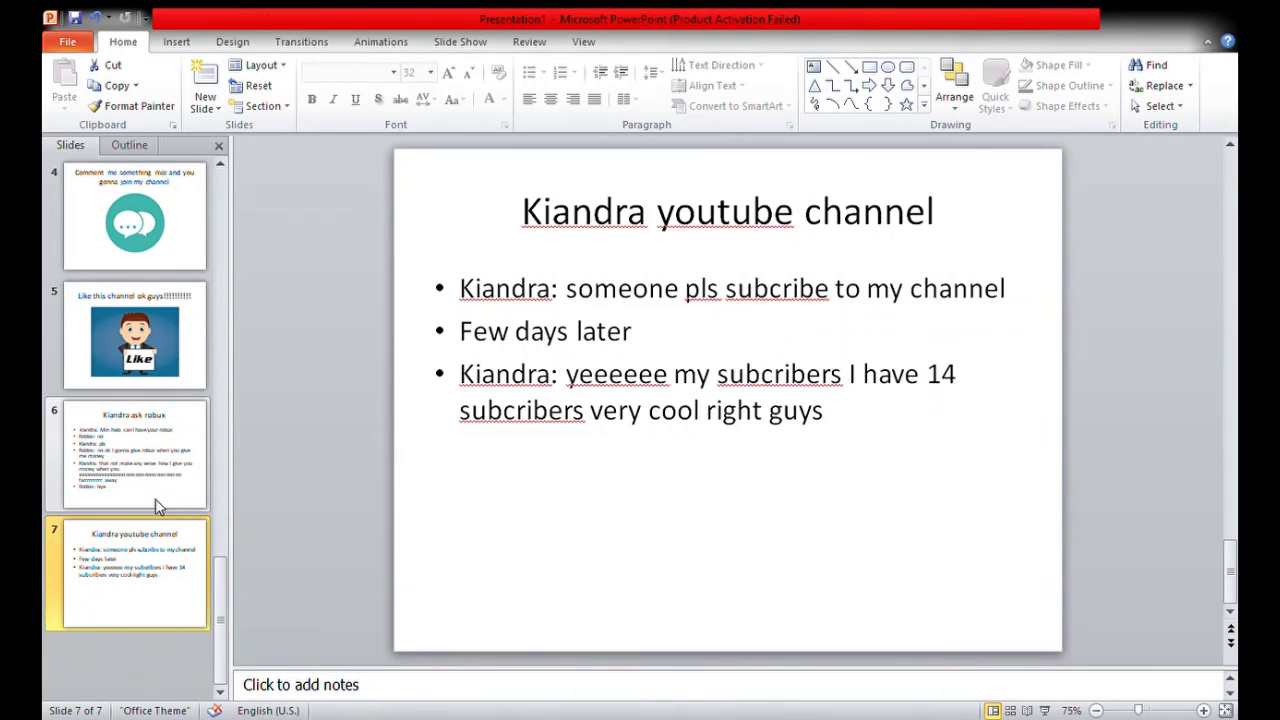
key("Return")
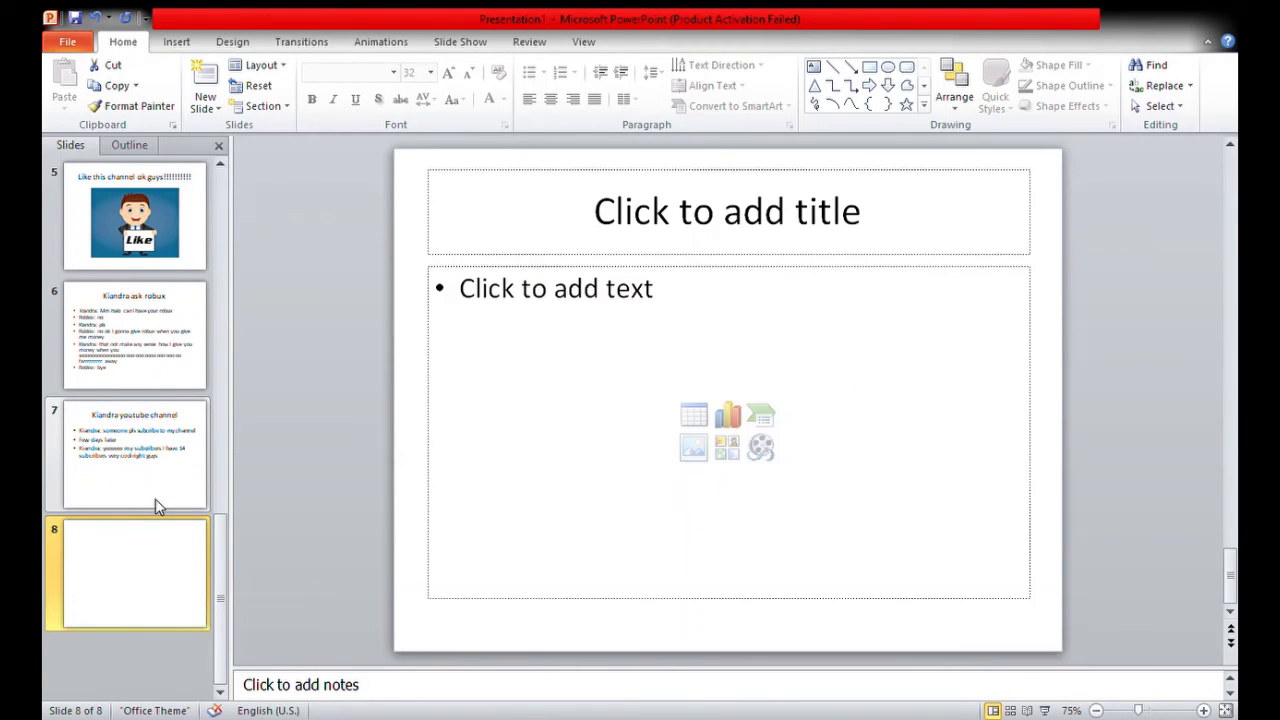
Scroll the Slides pane up and return to slide 5
scroll(156, 507, "up", 4)
scroll(140, 520, "down", 2)
scroll(130, 530, "up", 1)
scroll(116, 560, "down", 3)
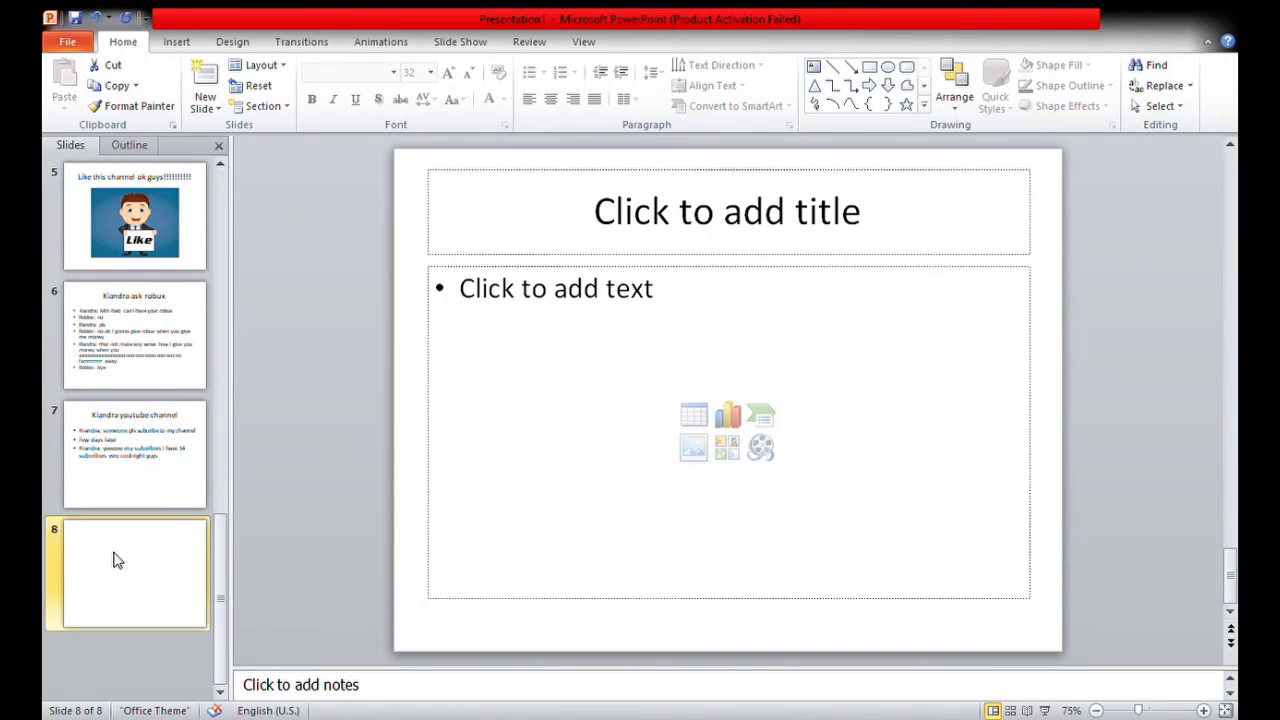
scroll(172, 588, "up", 2)
scroll(165, 500, "down", 2)
scroll(137, 435, "up", 2)
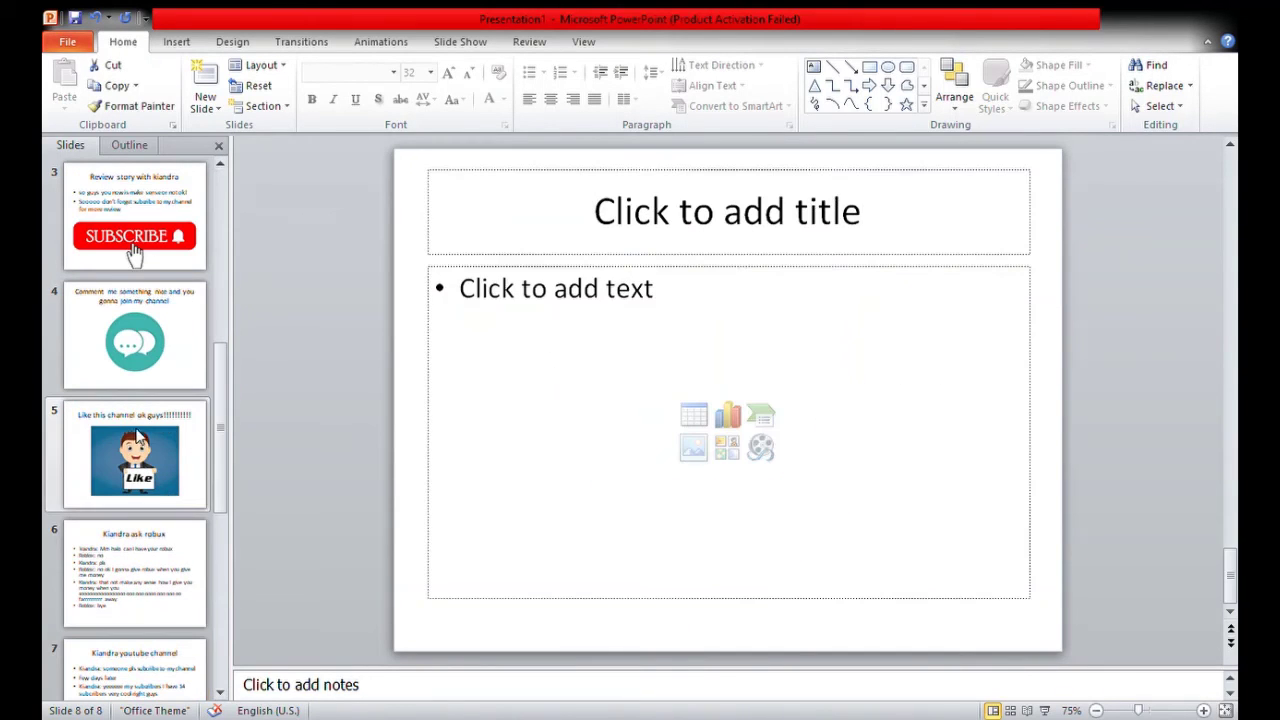
left_click(137, 437)
scroll(592, 436, "up", 1)
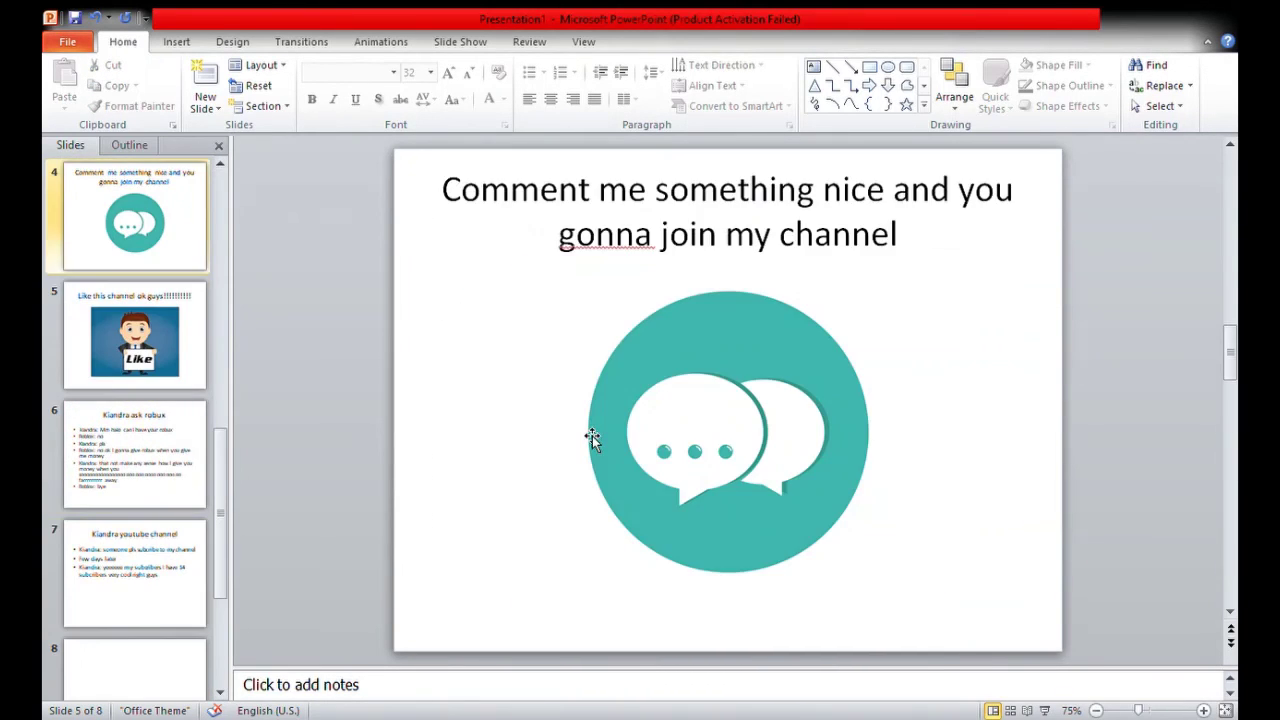
scroll(323, 500, "up", 1)
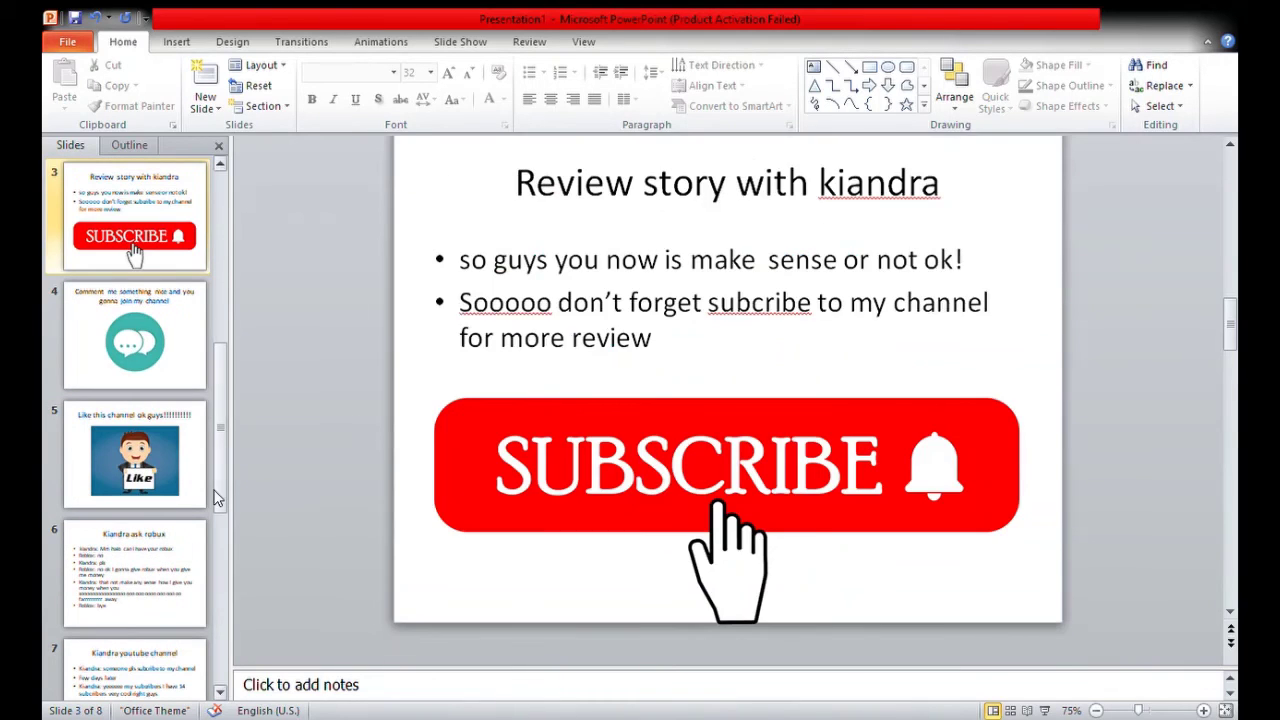
scroll(220, 494, "down", 1)
scroll(226, 497, "down", 1)
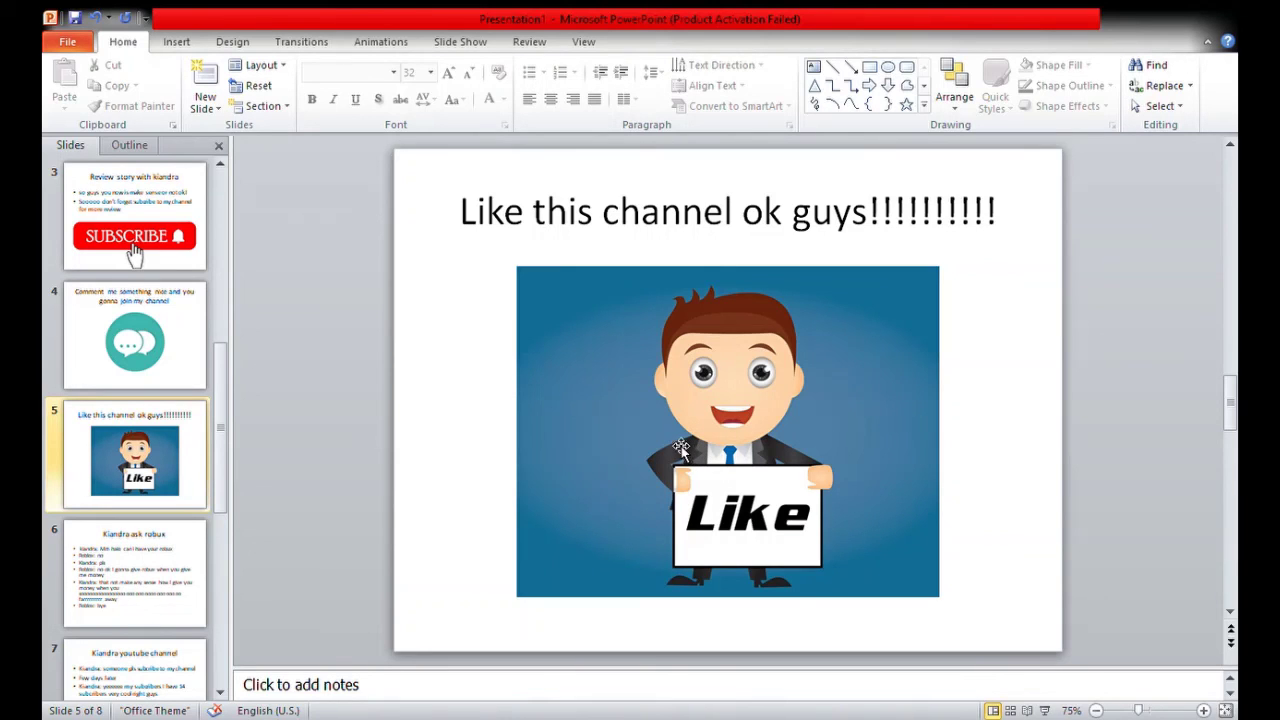
scroll(314, 566, "down", 3)
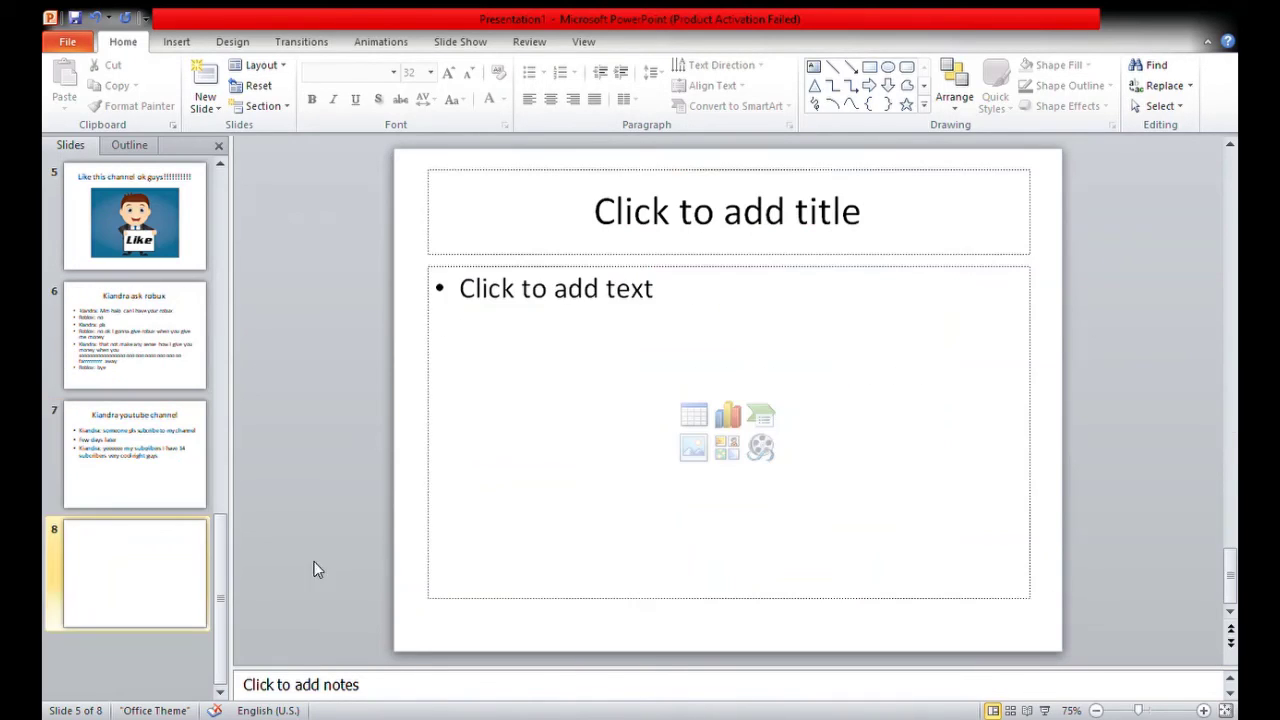
scroll(420, 545, "up", 2)
scroll(528, 523, "up", 2)
scroll(506, 503, "up", 1)
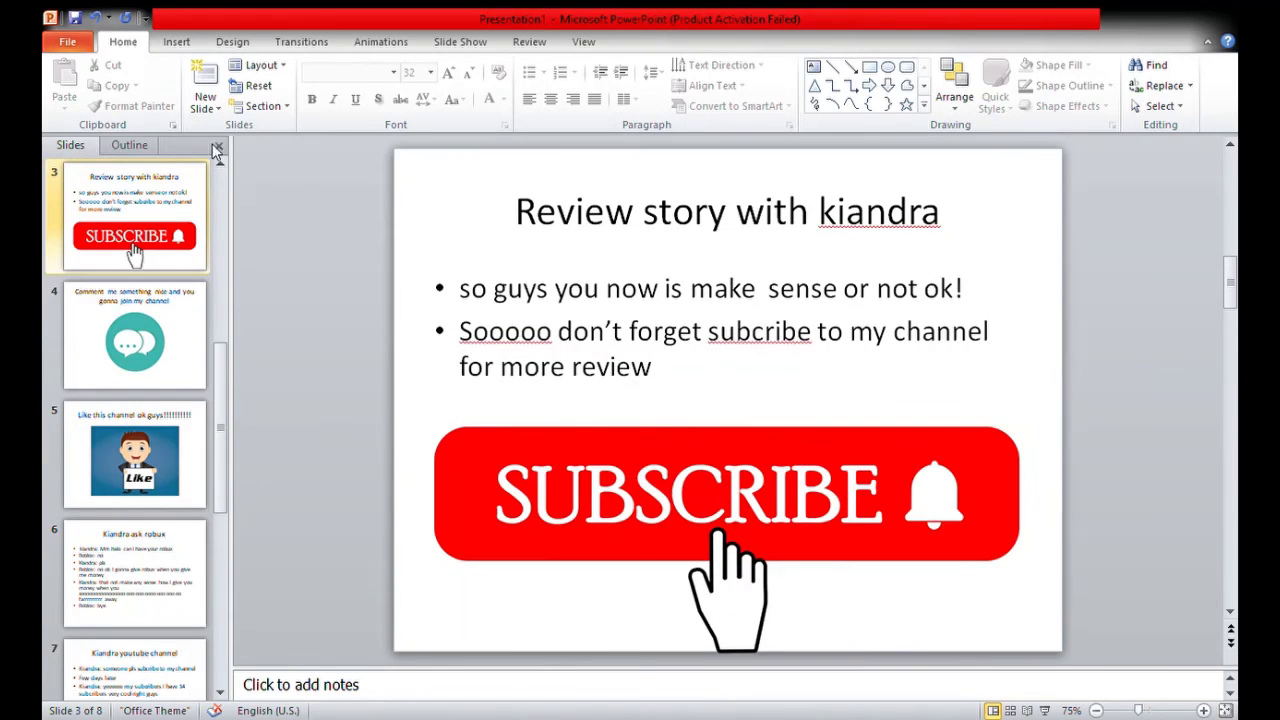
left_click(148, 427)
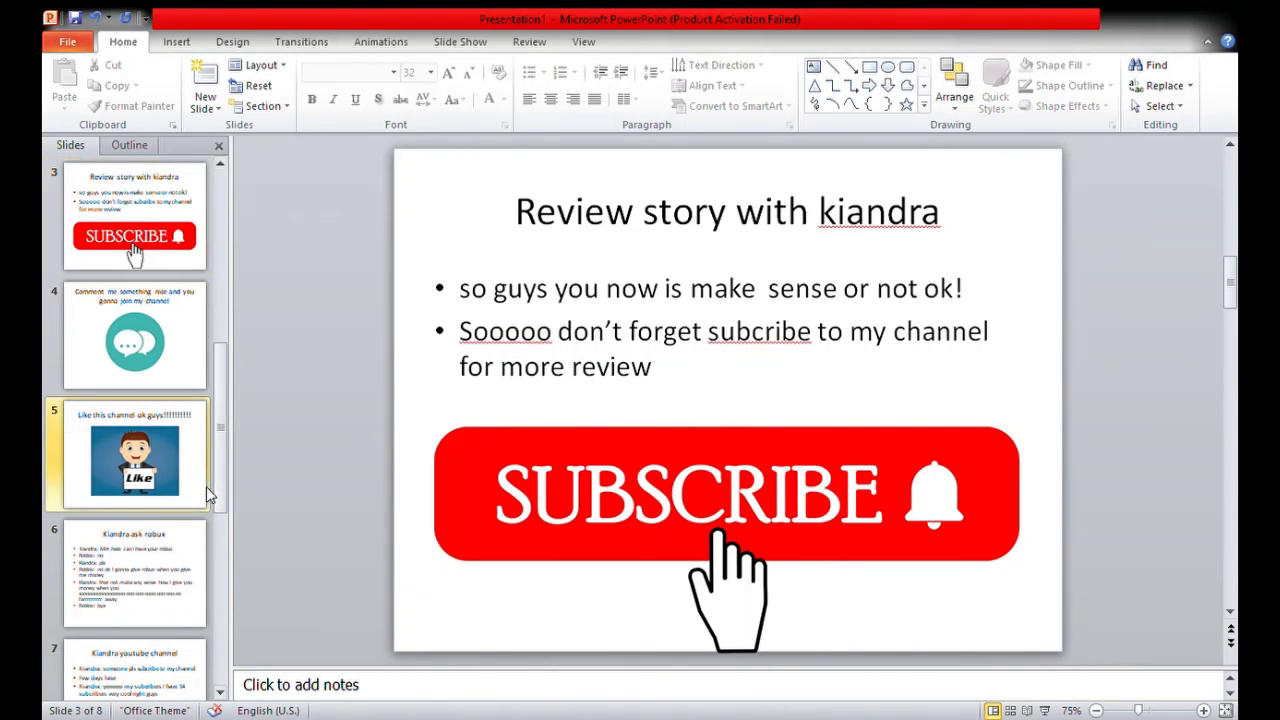
Review slides 4 and 3, ending on the 'Kiandra super channel' title slide
left_click(178, 350)
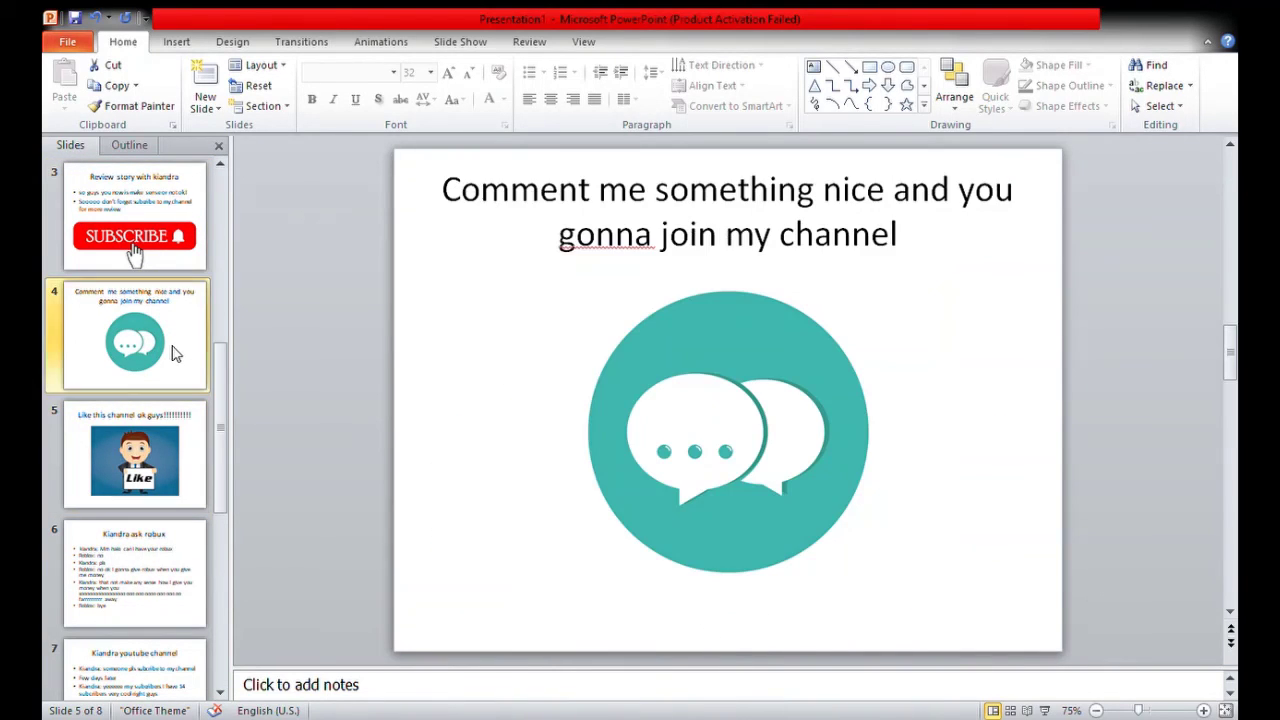
left_click(186, 252)
scroll(150, 350, "down", 2)
scroll(145, 360, "up", 4)
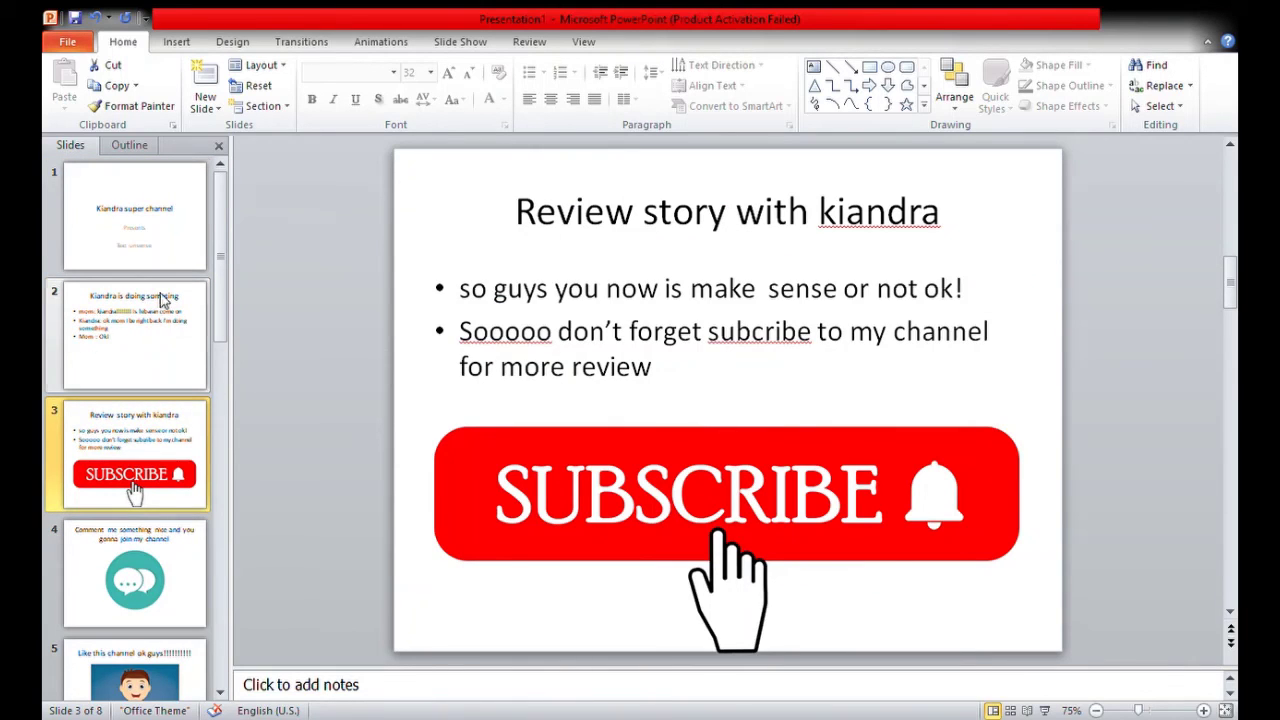
left_click(165, 229)
scroll(150, 330, "down", 2)
scroll(148, 320, "up", 2)
scroll(147, 315, "down", 3)
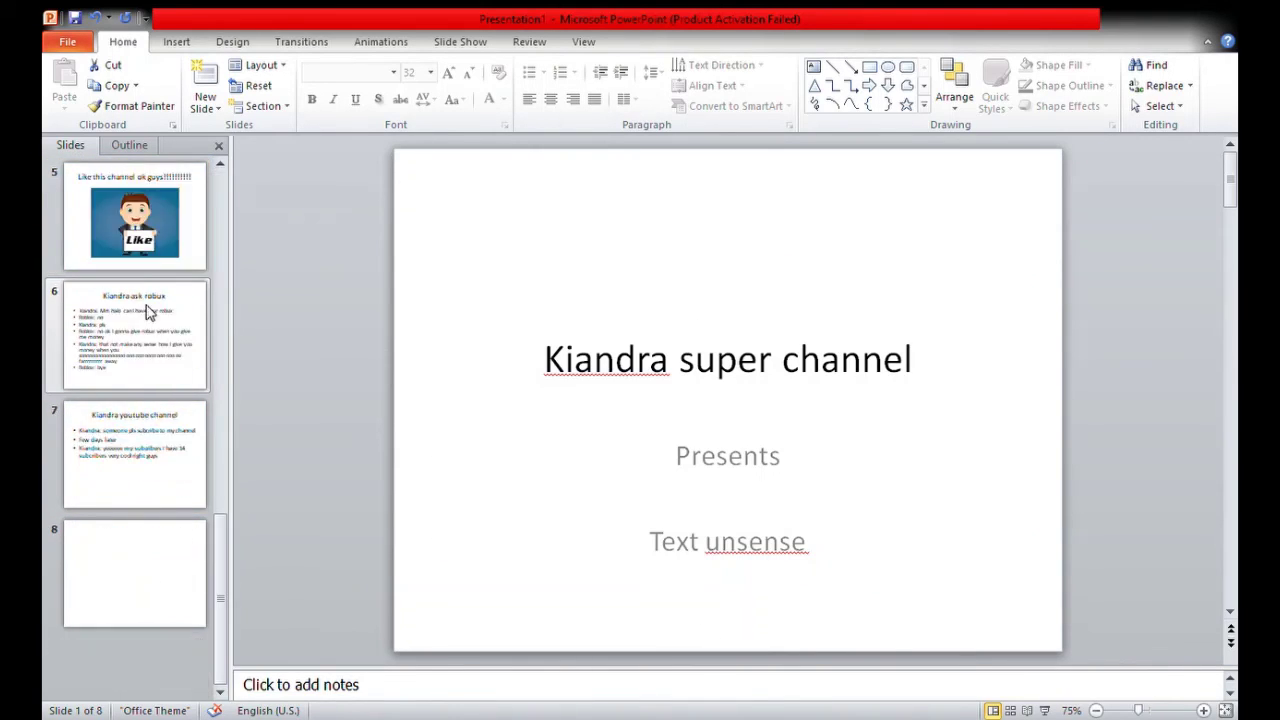
scroll(147, 305, "up", 3)
scroll(150, 300, "down", 3)
scroll(145, 290, "up", 4)
scroll(143, 281, "down", 3)
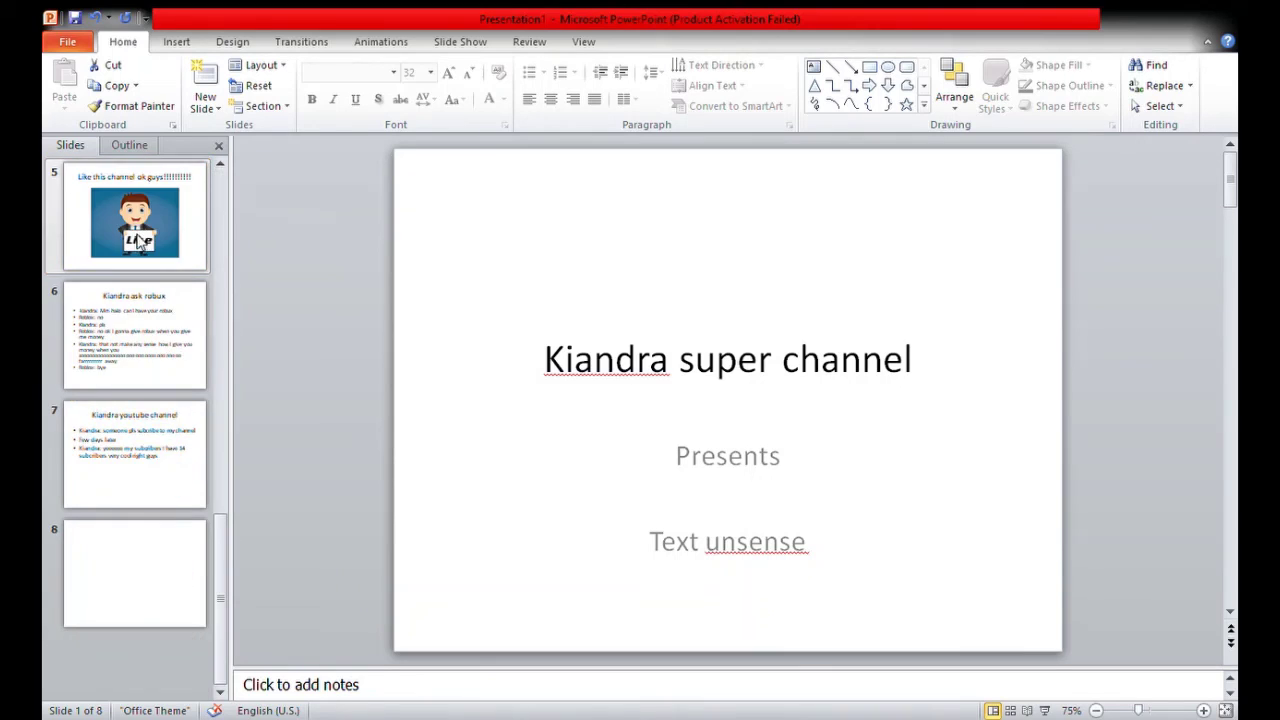
scroll(135, 215, "up", 4)
scroll(135, 205, "down", 3)
scroll(135, 203, "up", 4)
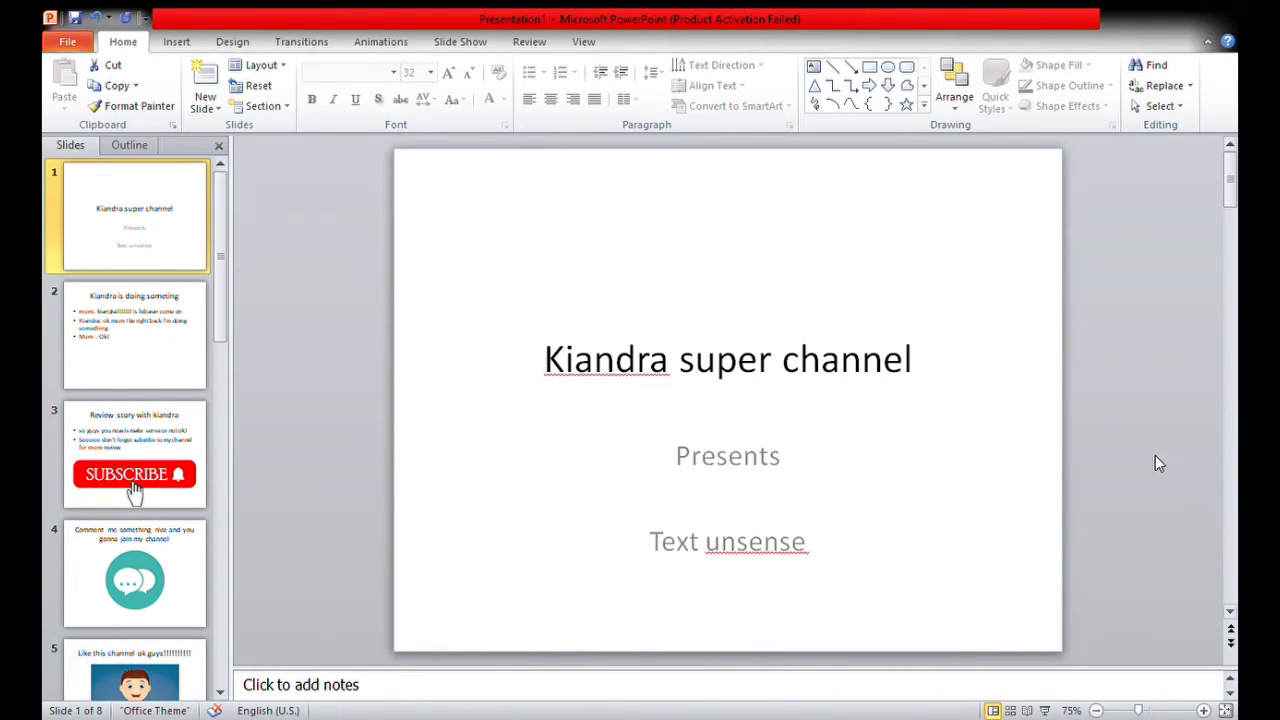